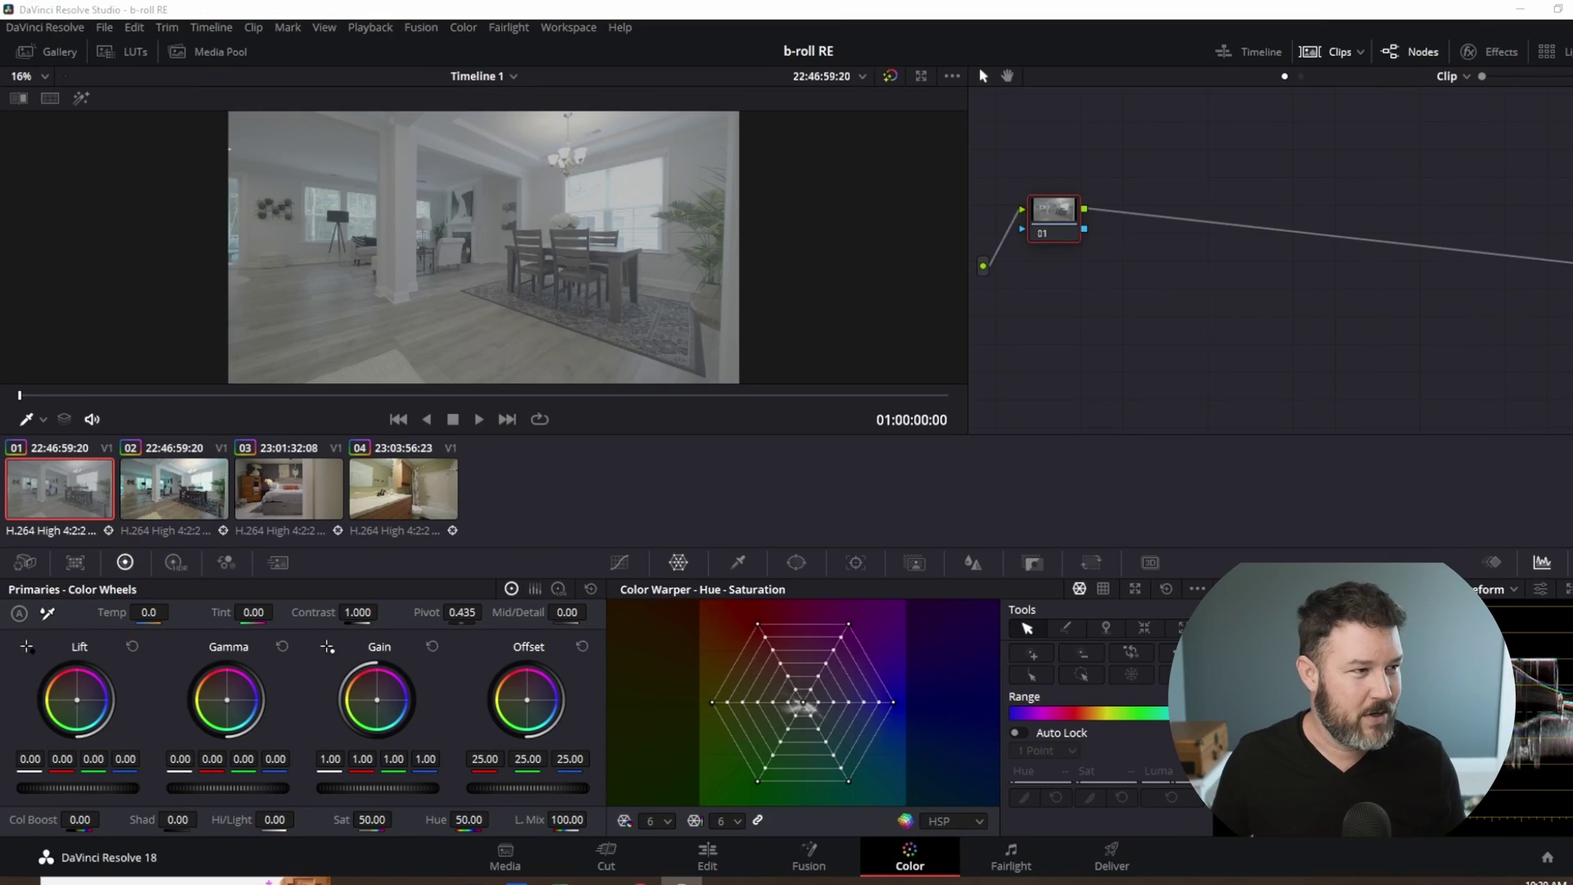
Show dining-room clip 02 and its eleven-node grade, from PRI through Dehancer.
click(151, 492)
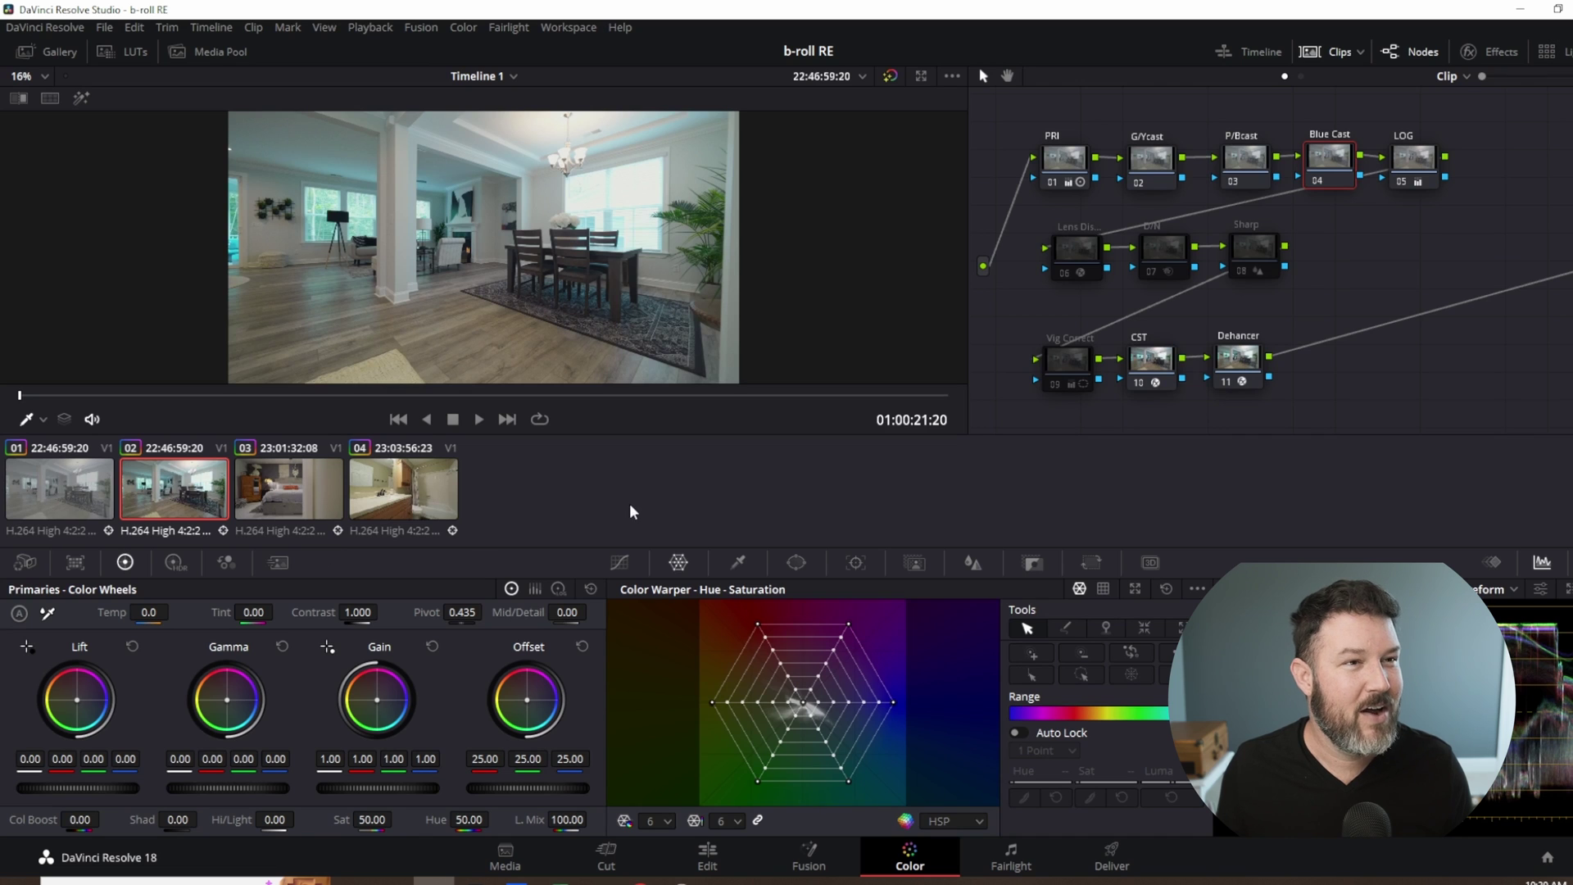
Switch to bedroom clip 03 and disable its G/Ycast, P/Bcast and Blue Cast nodes.
click(262, 508)
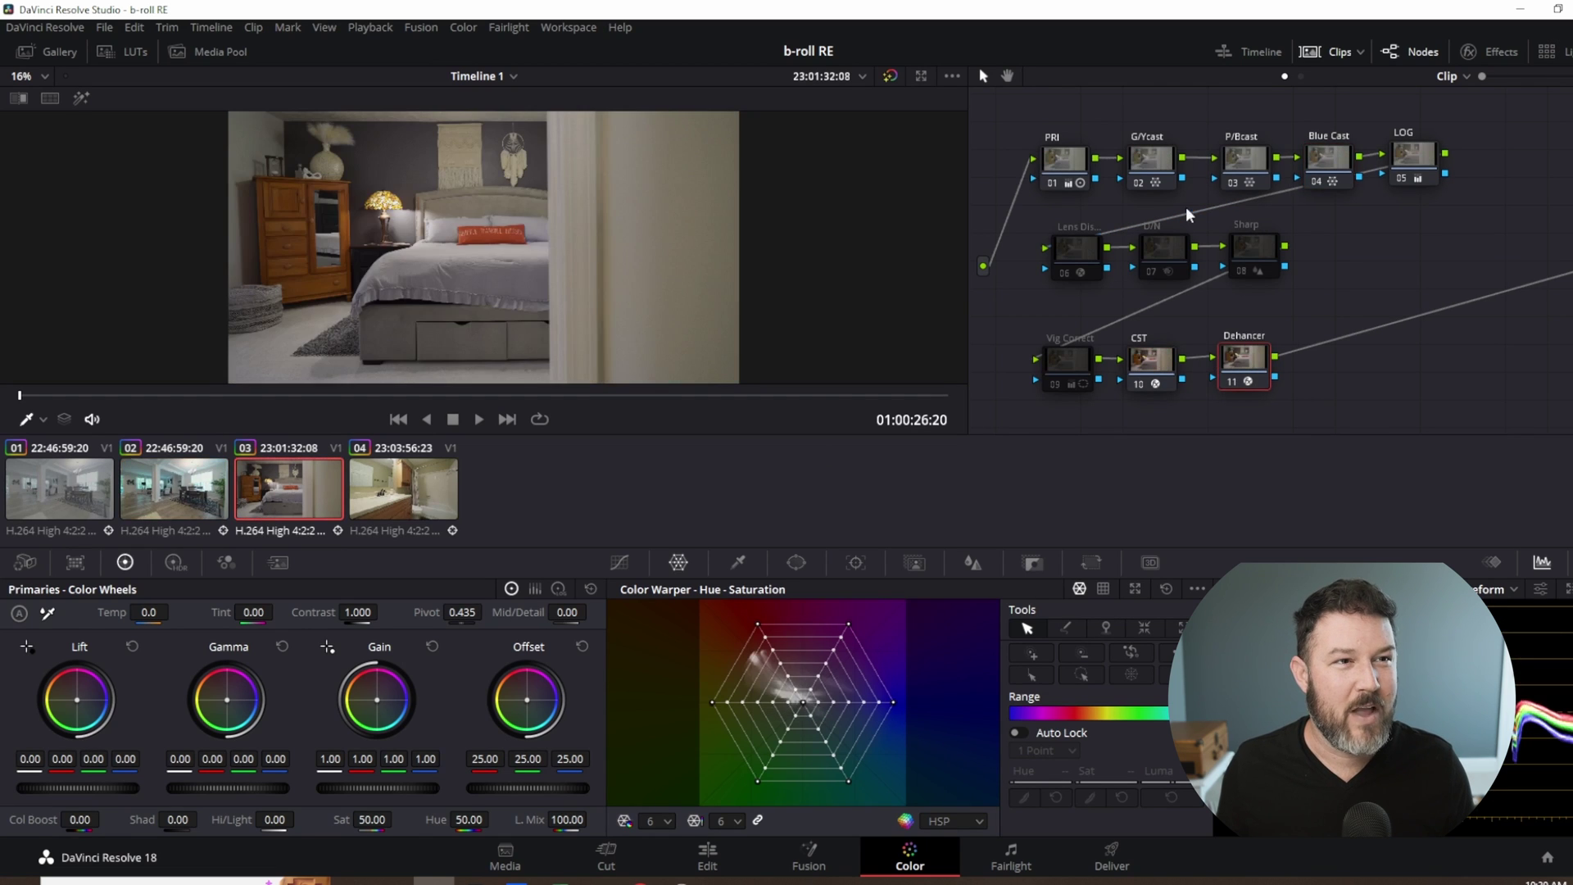
click(1139, 184)
click(1241, 184)
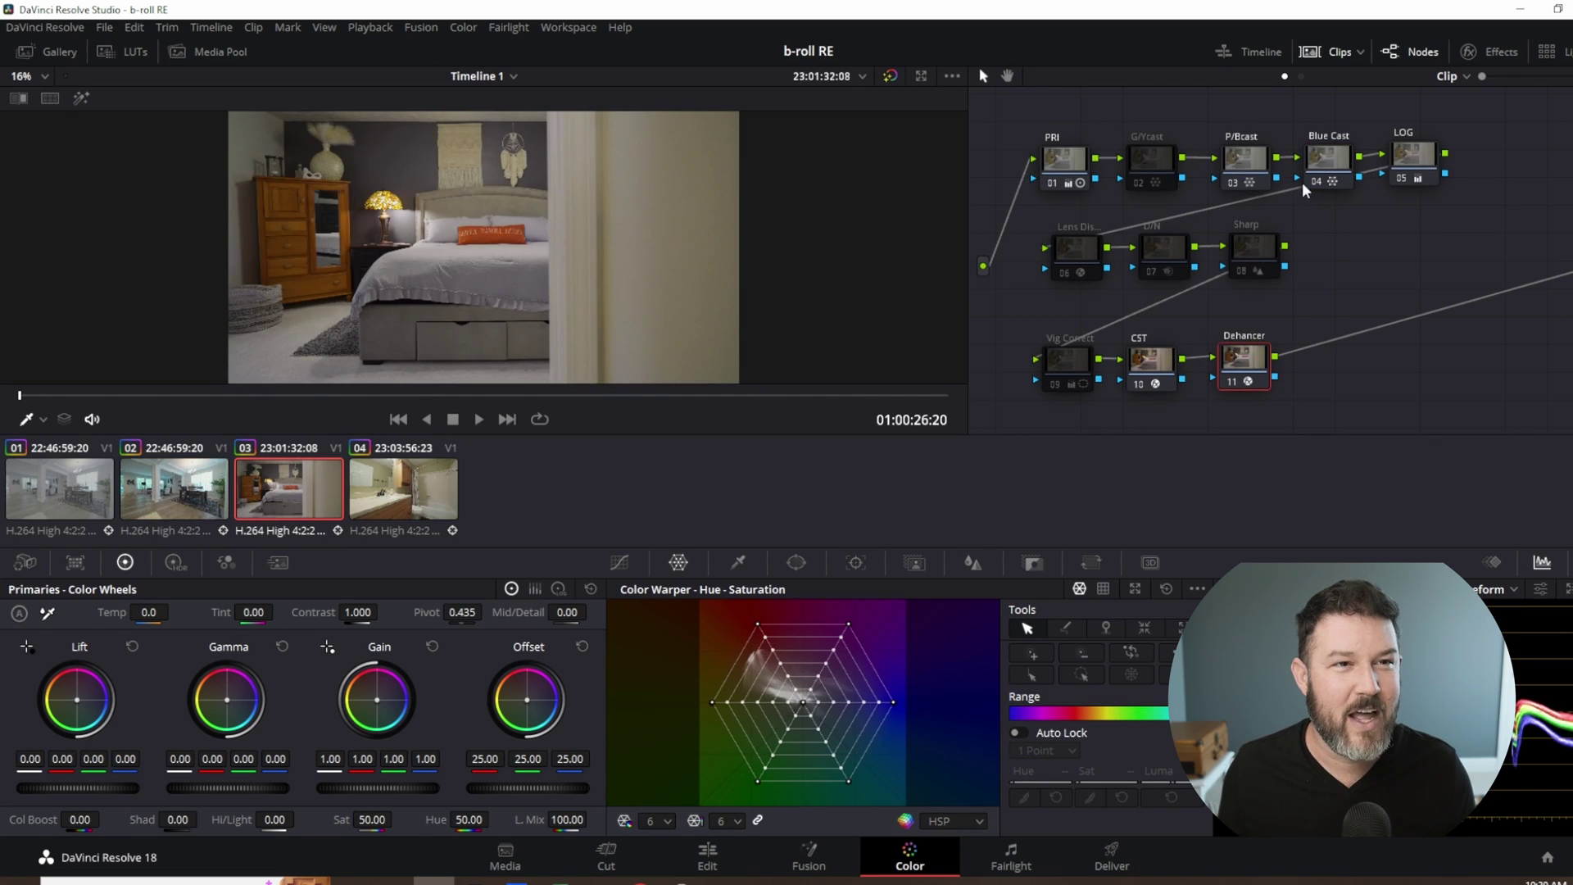
click(1319, 182)
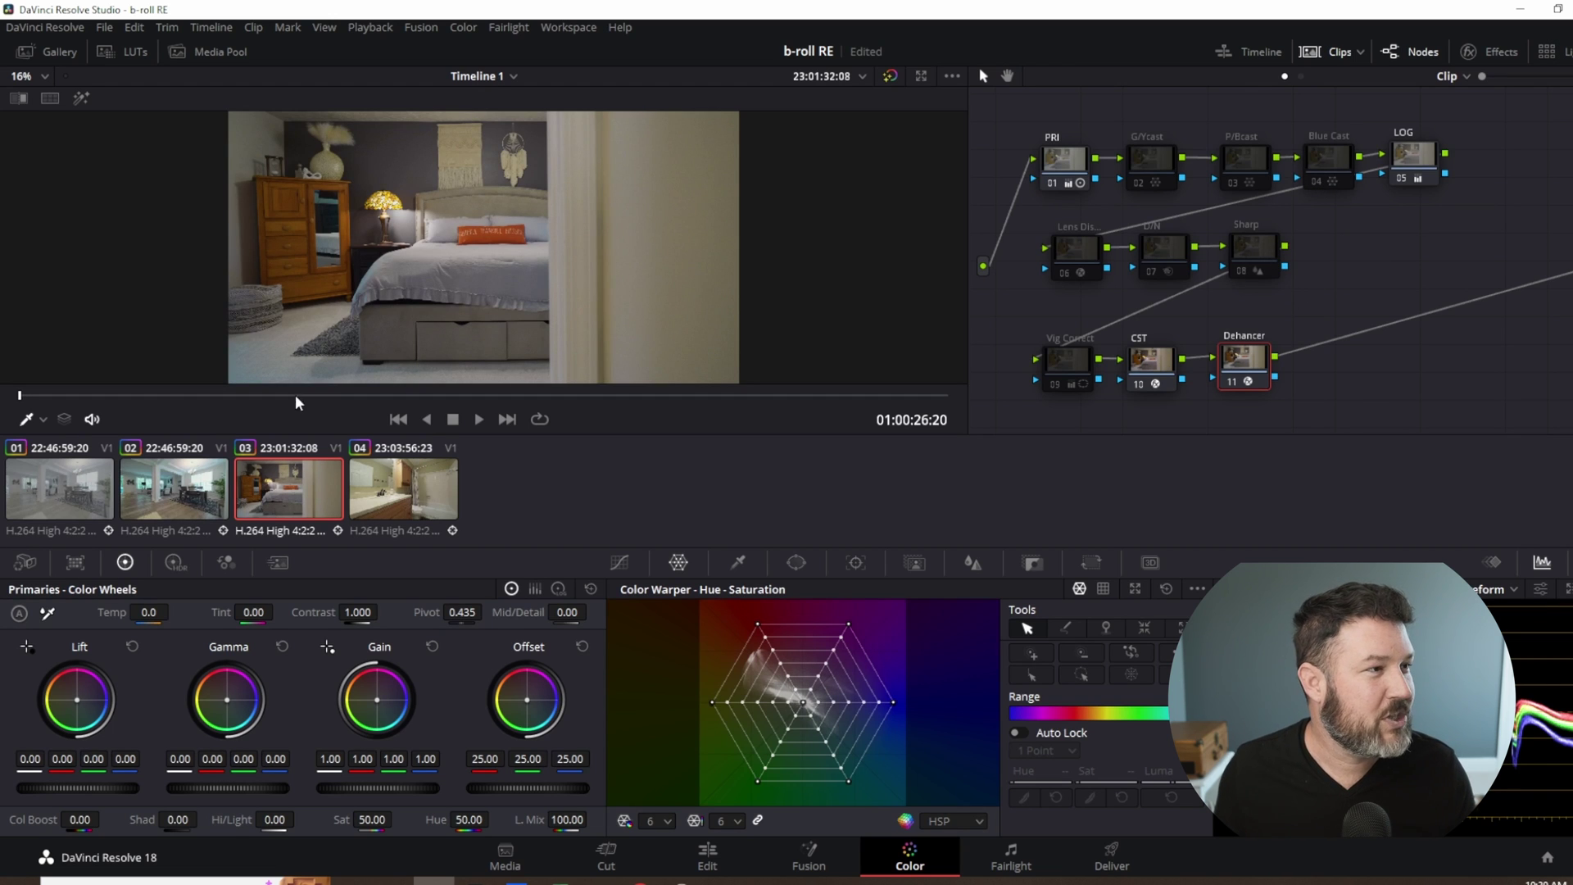
Re-enable Blue Cast, P/Bcast and G/Ycast, then return to clip 02.
click(1320, 183)
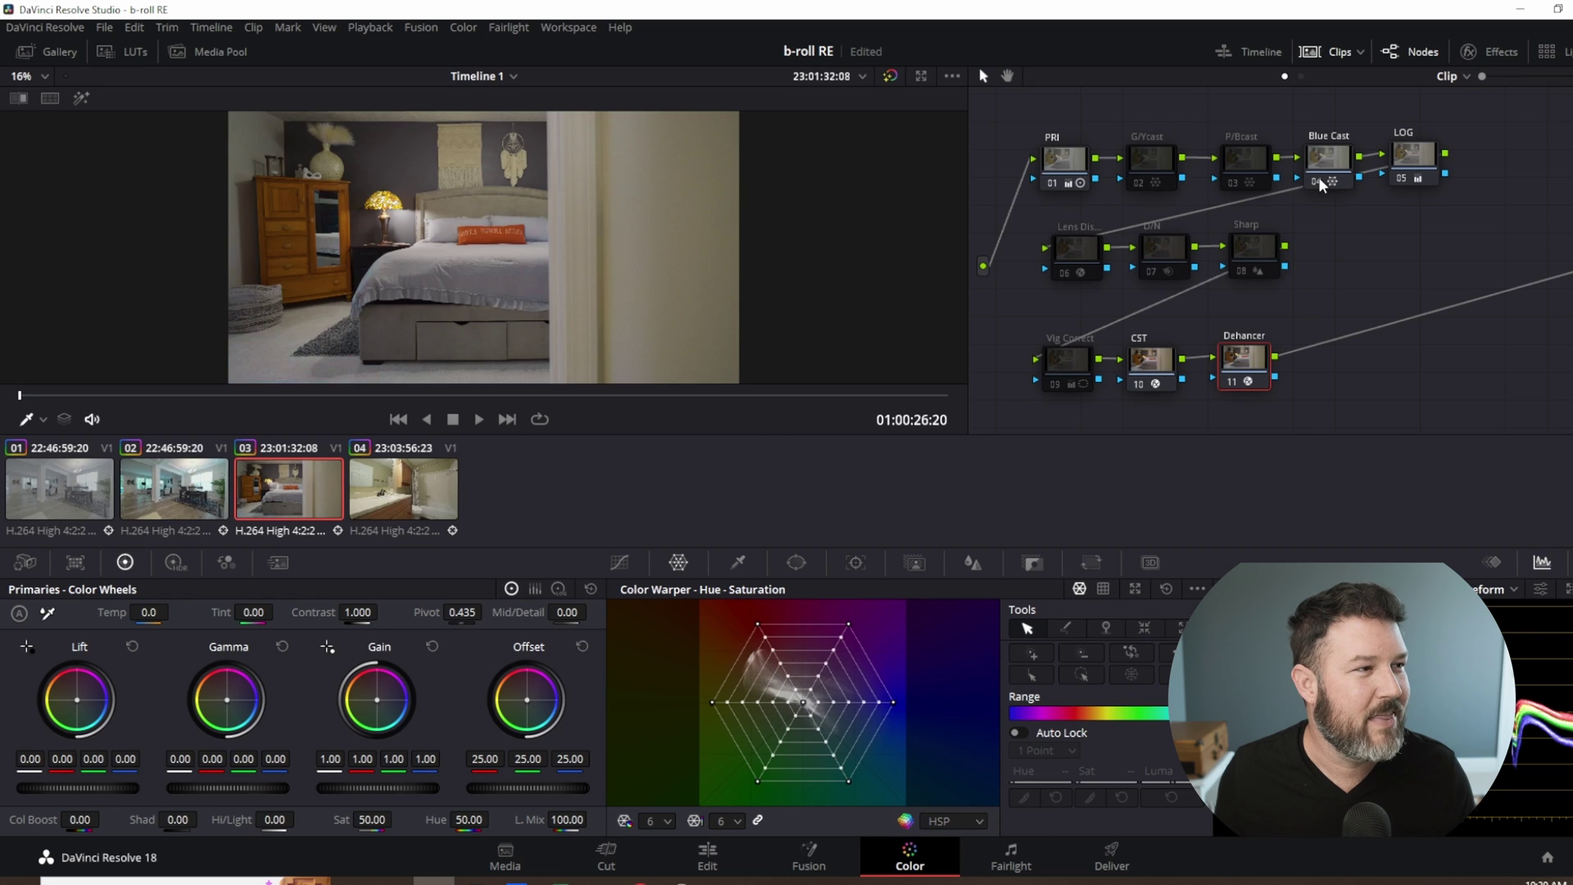
click(1237, 185)
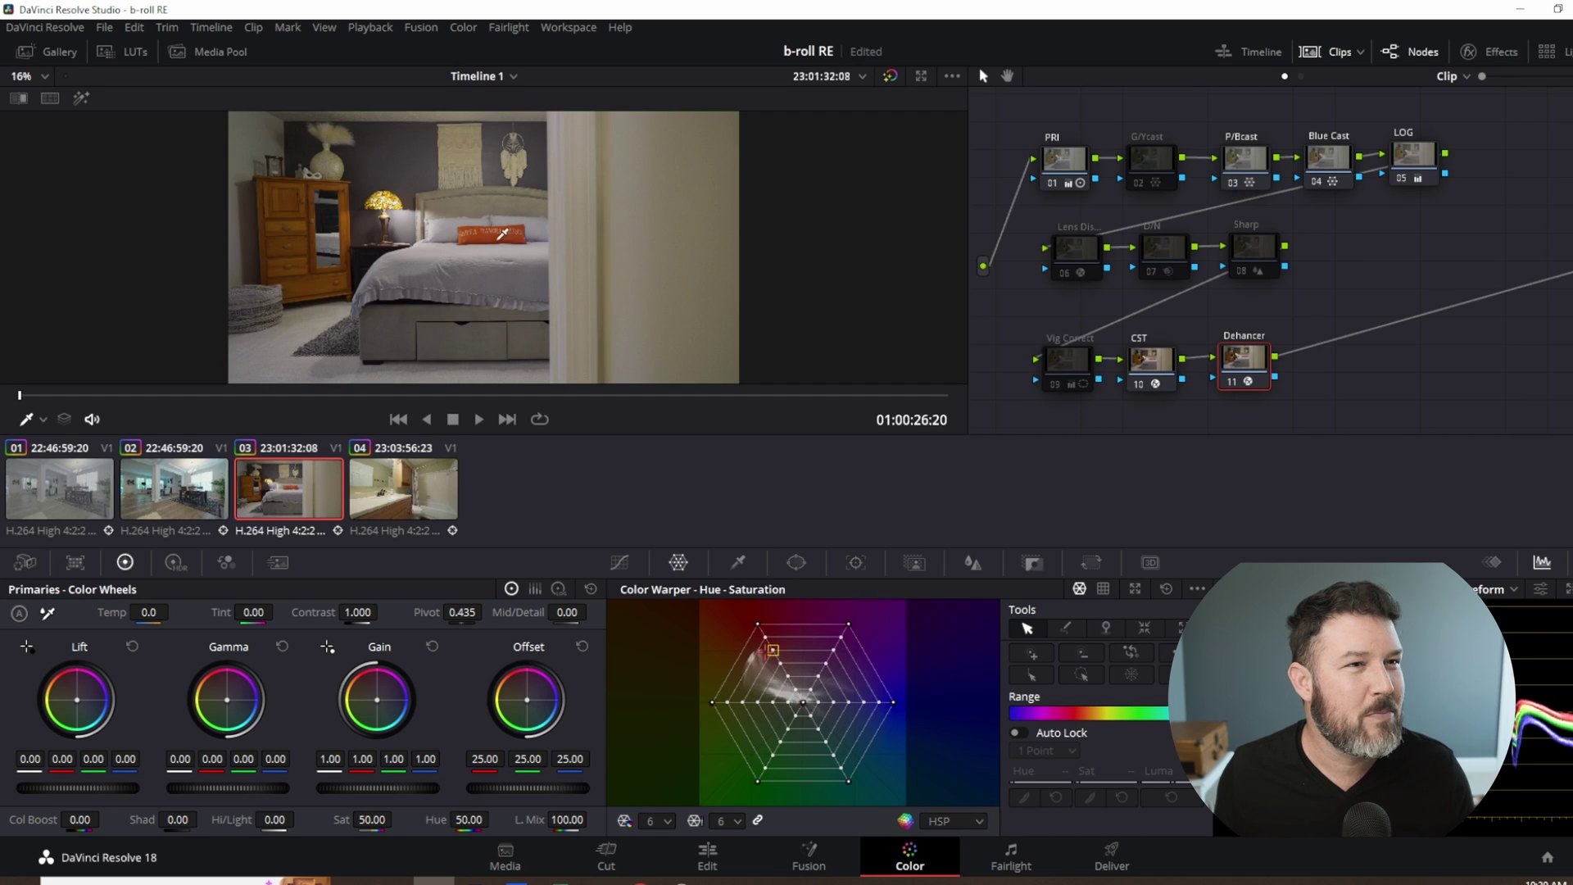
click(1139, 184)
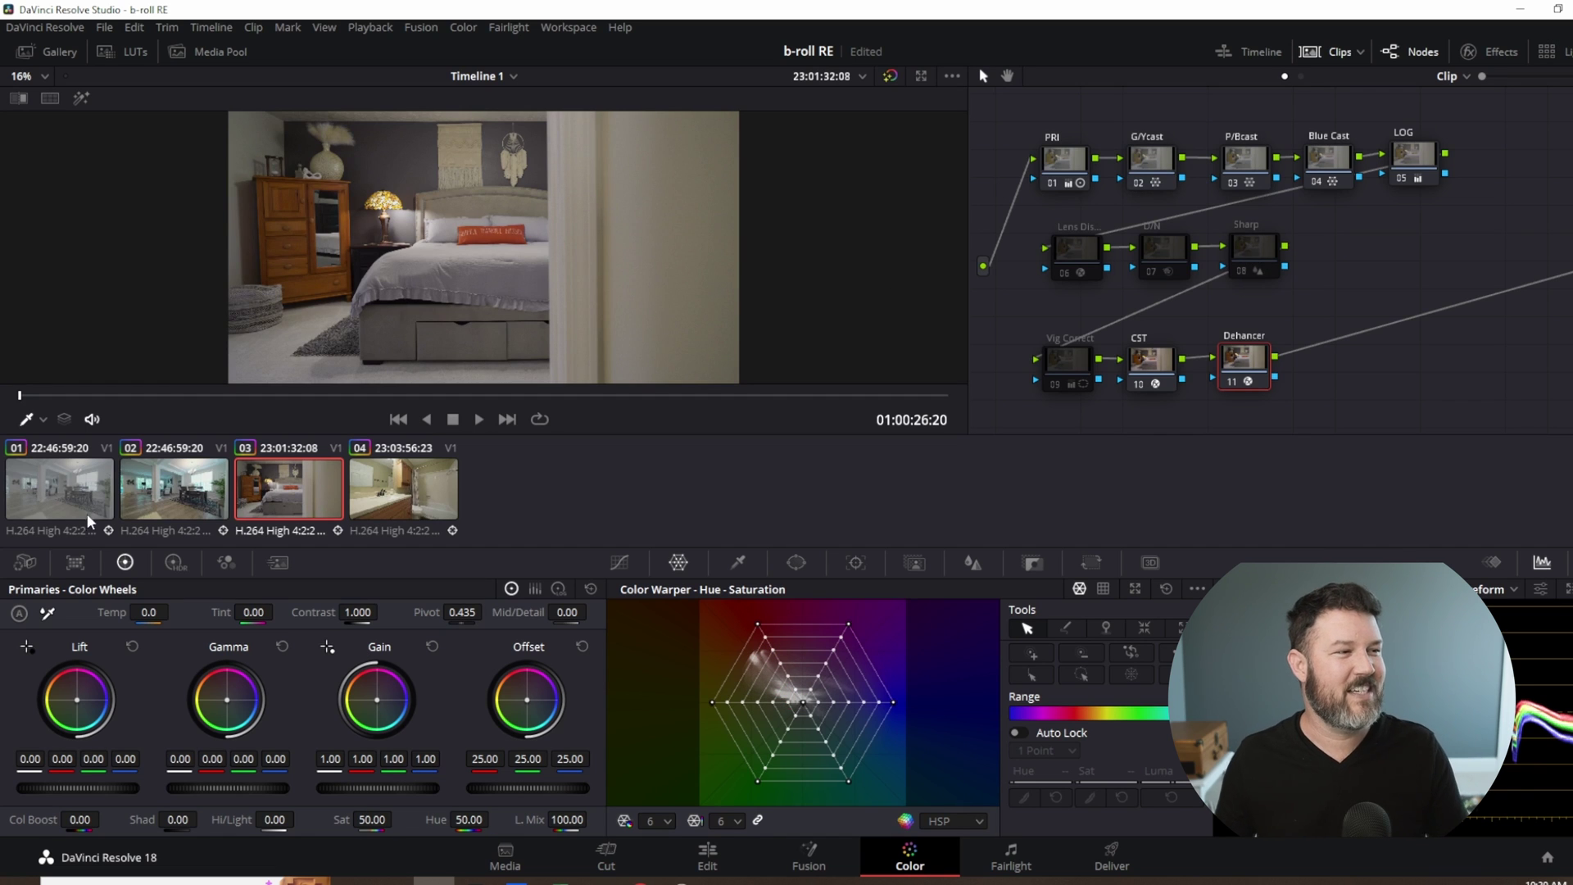
click(154, 504)
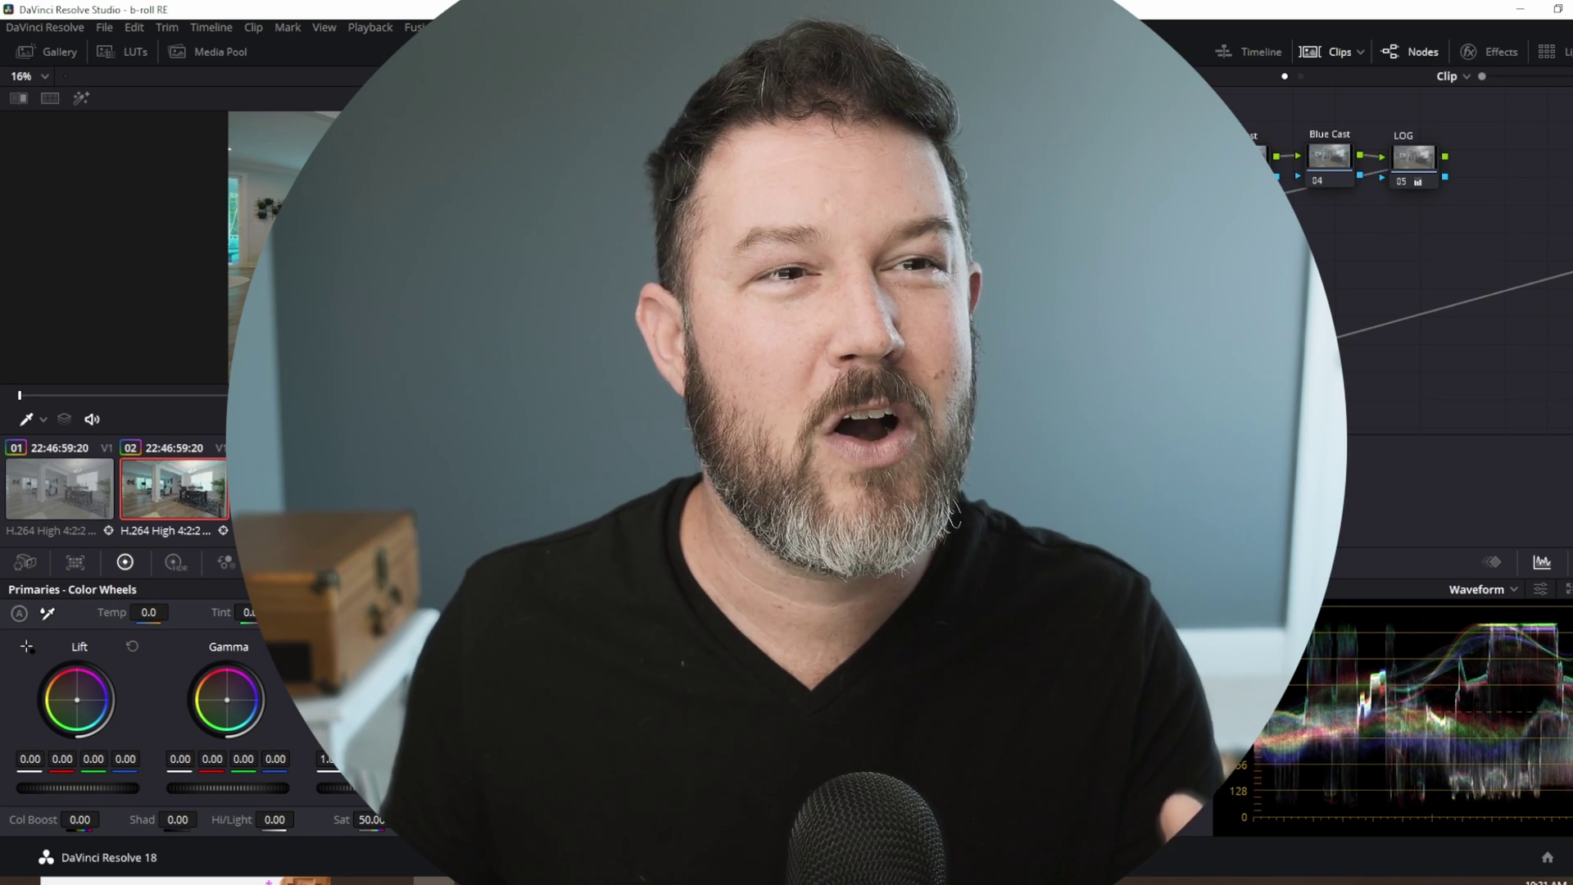
Make clip 02's Blue Cast node (04) the current node.
click(1323, 154)
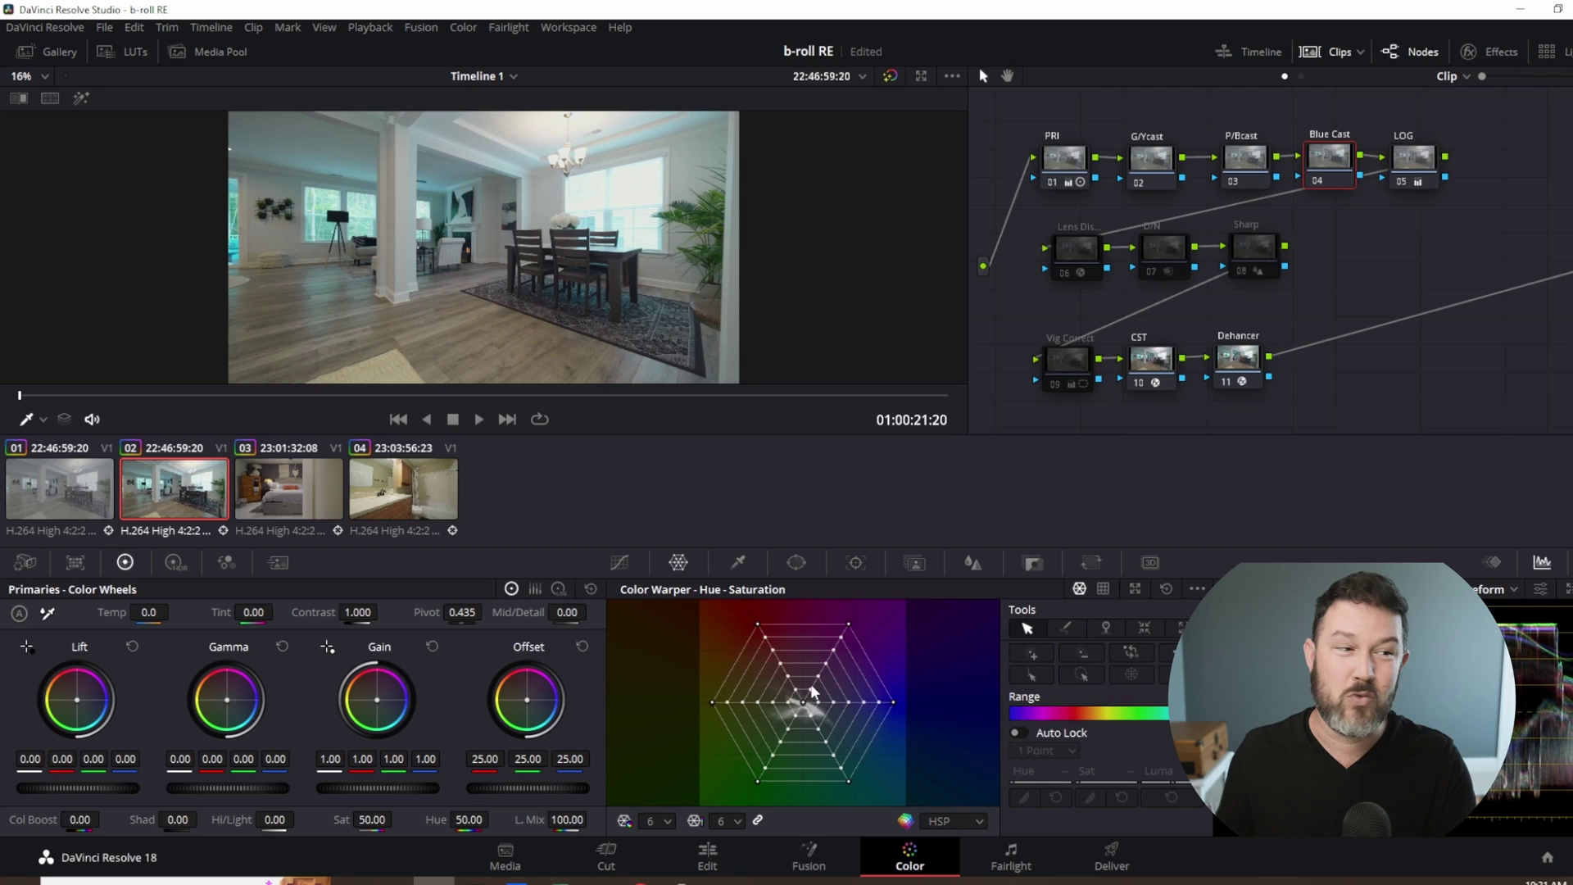
Sample the wall's blue tint in the Color Warper, giving a point at Hue 0.50, Sat 0.19.
click(619, 562)
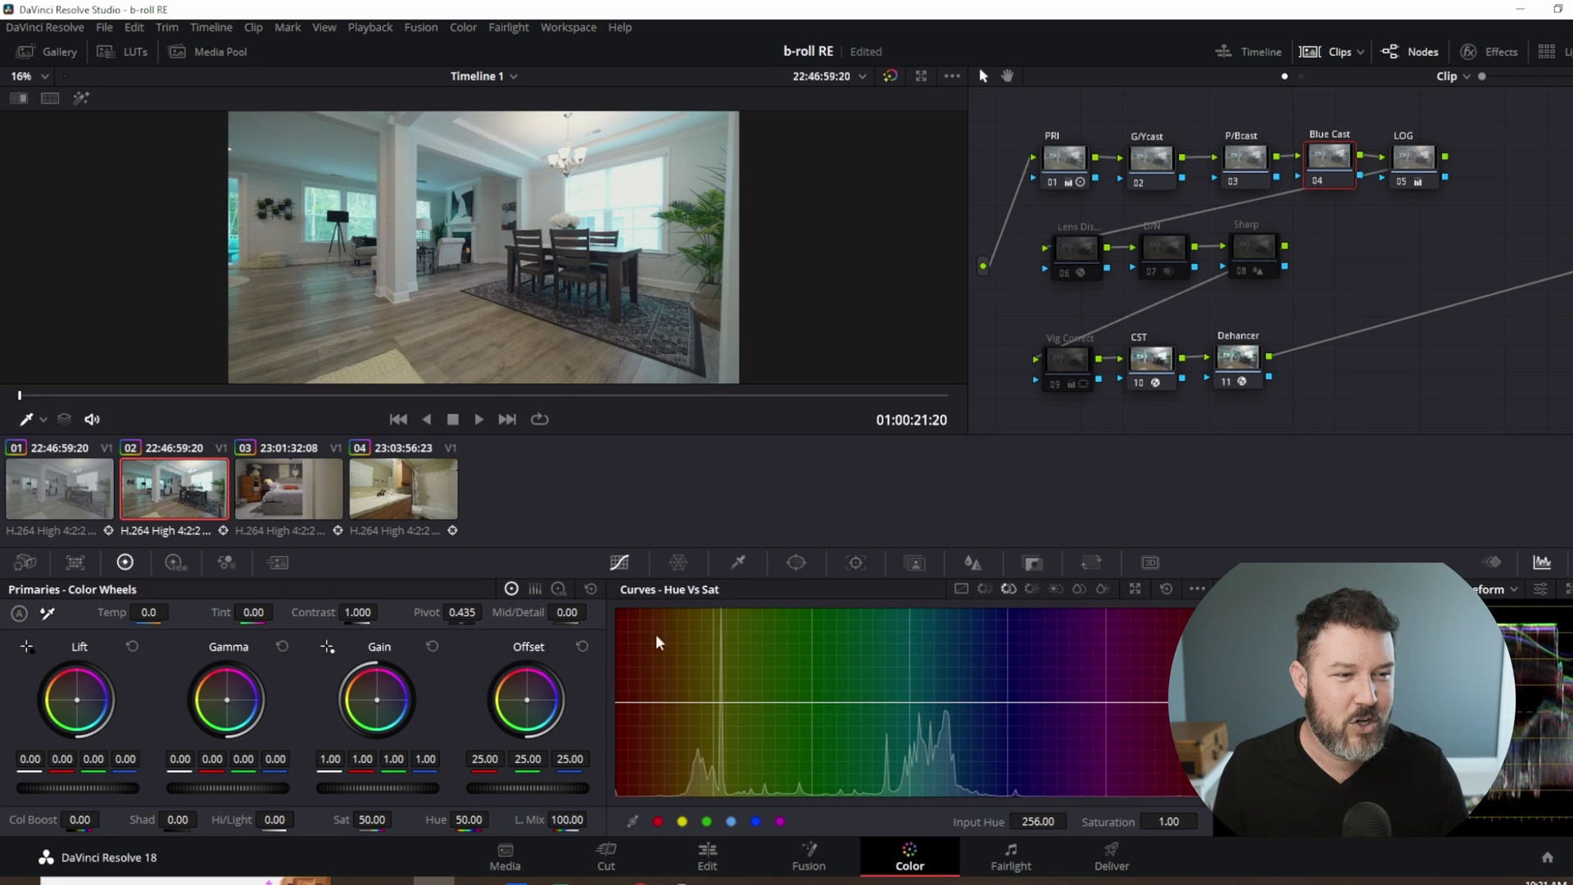
click(962, 589)
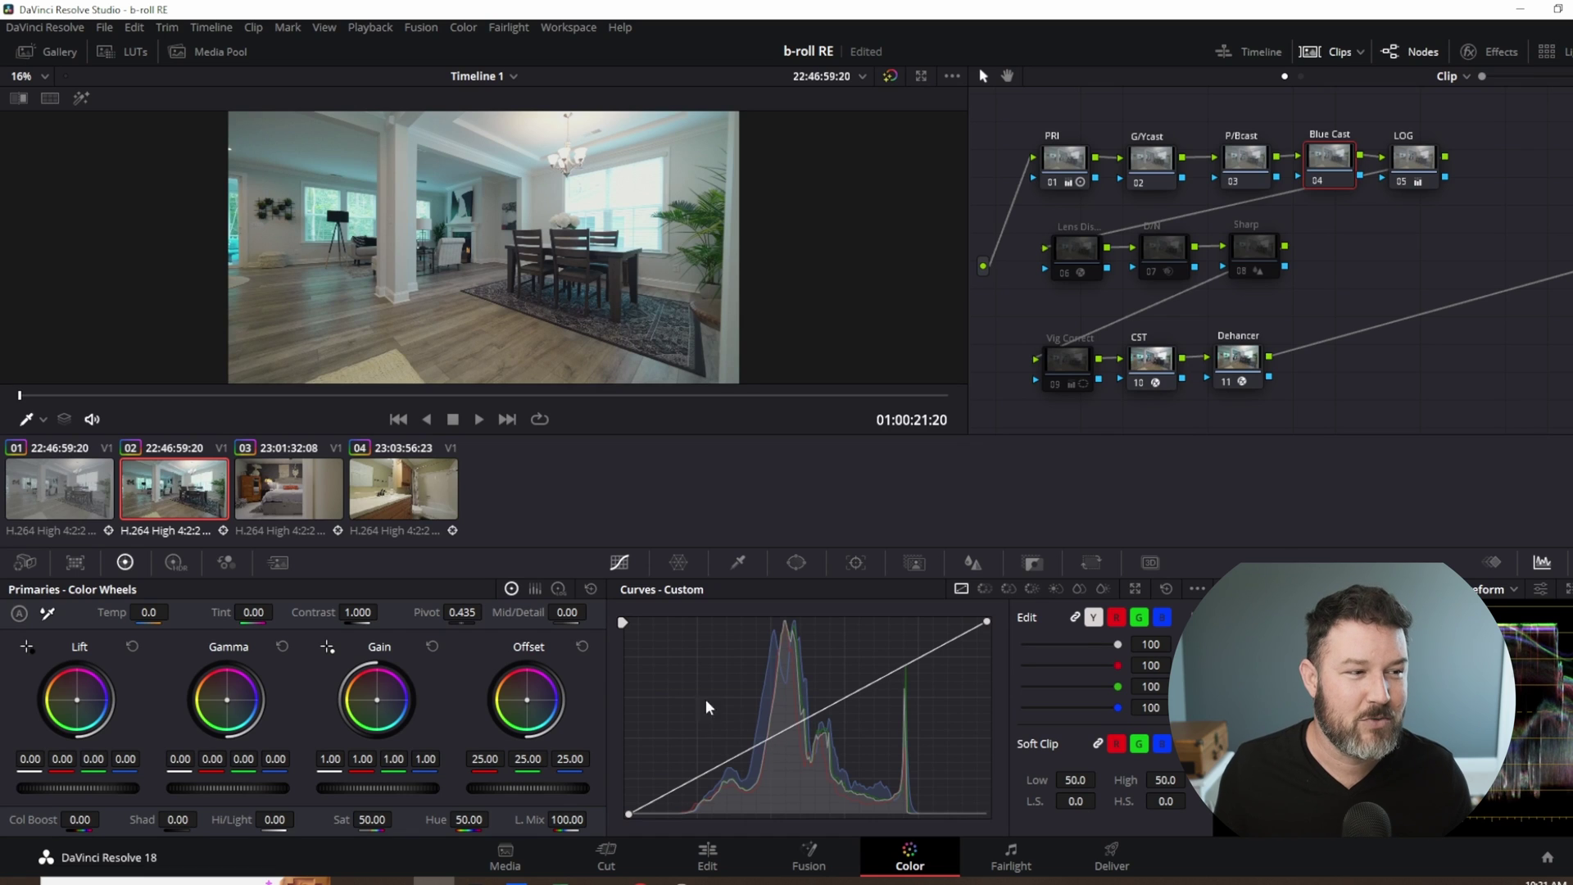
click(682, 564)
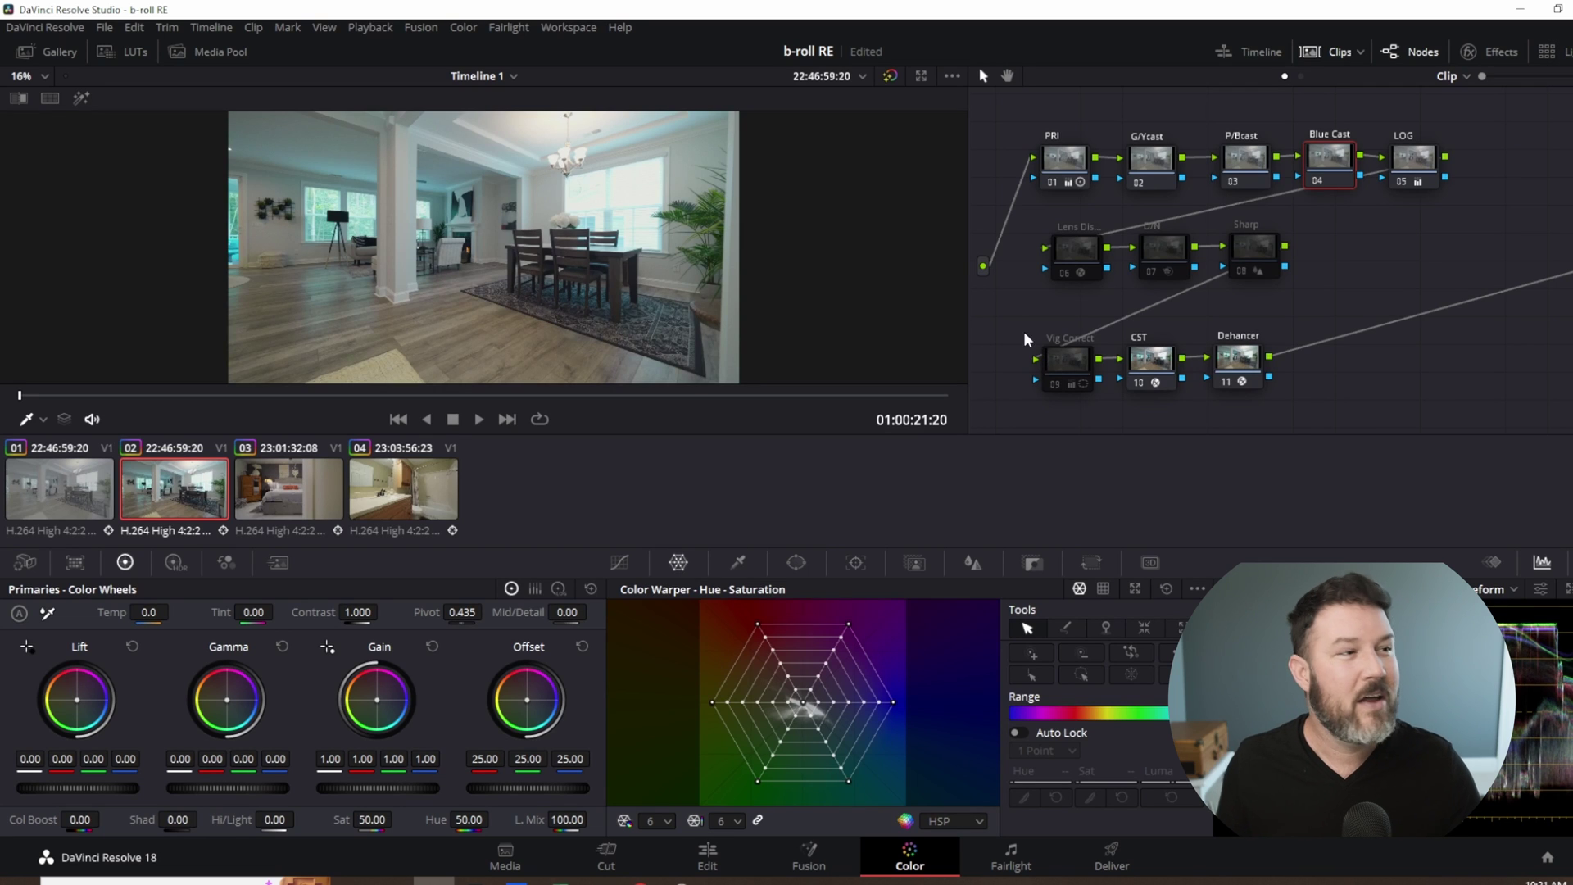
click(27, 420)
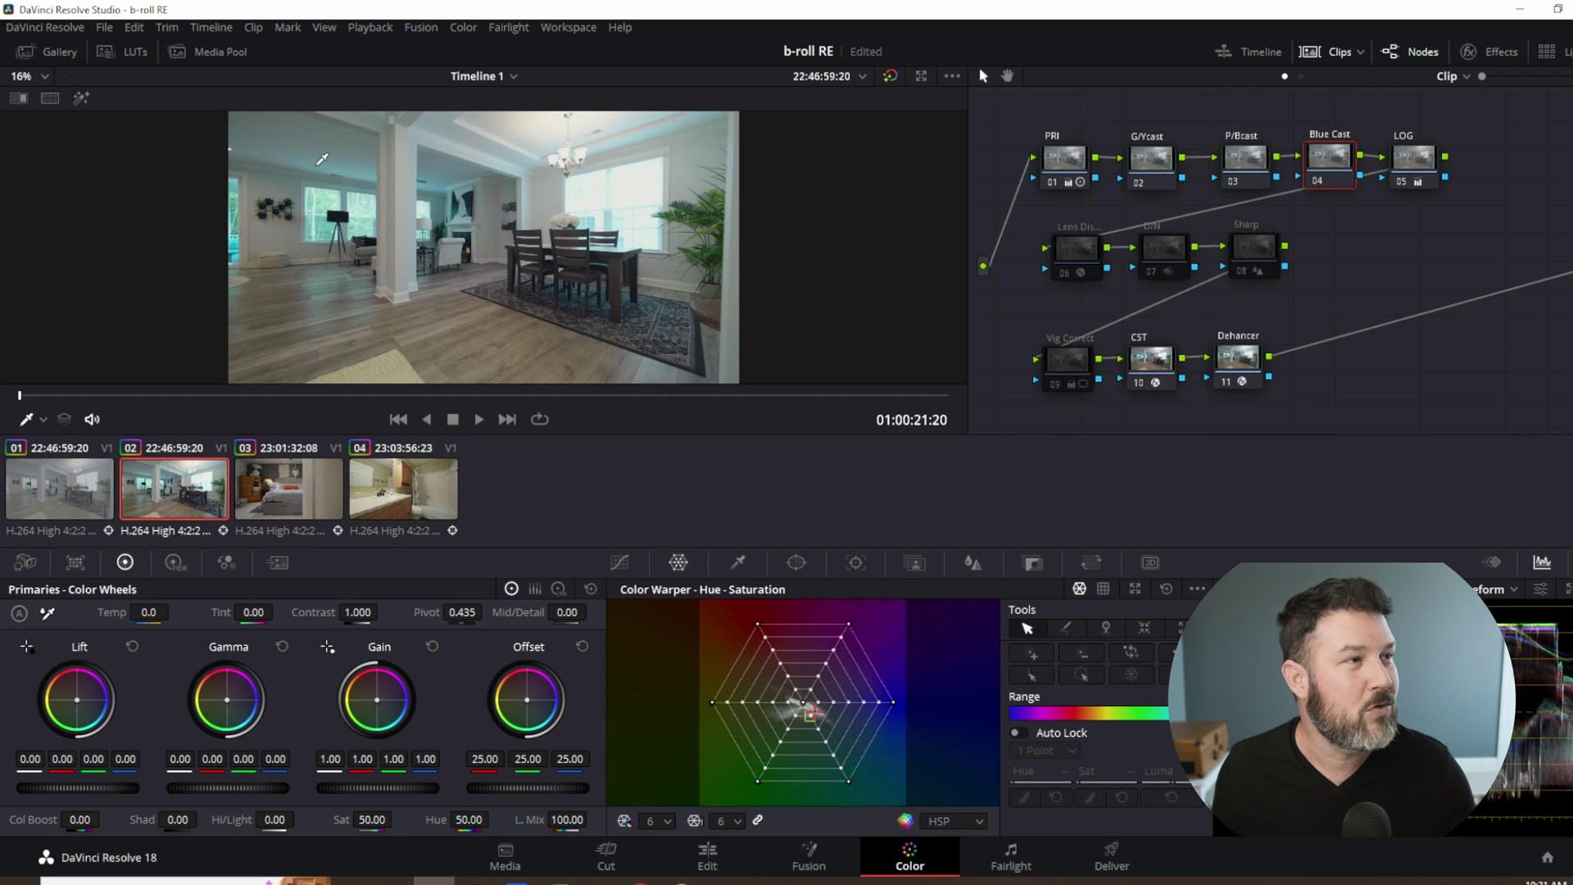
click(322, 157)
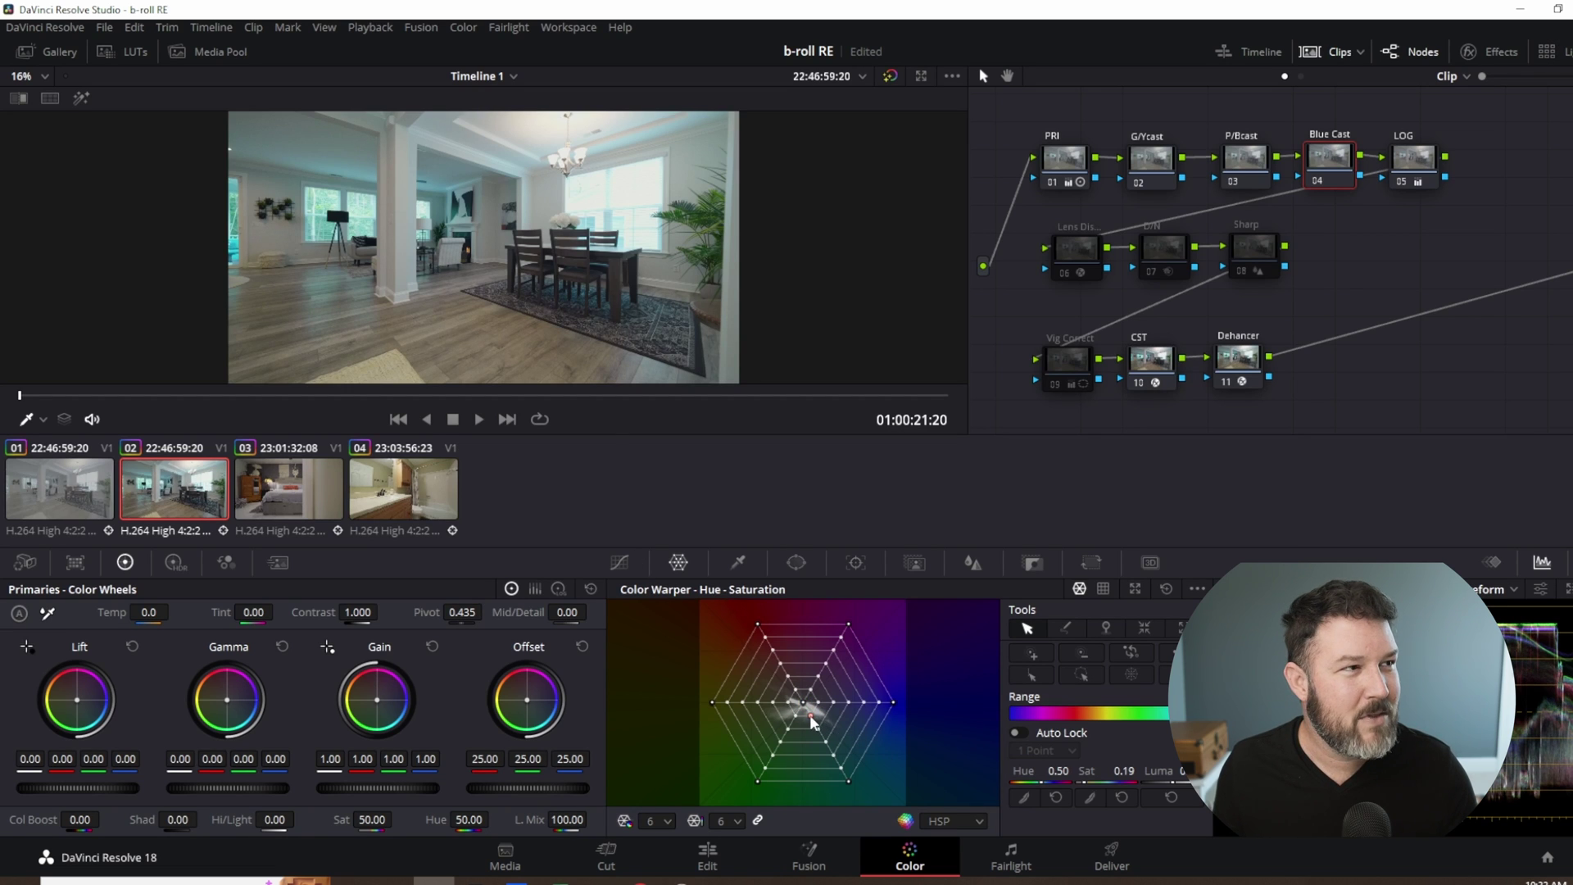
Drag the sampled blue warper point toward centre to desaturate the wall tint.
drag(813, 721, 805, 714)
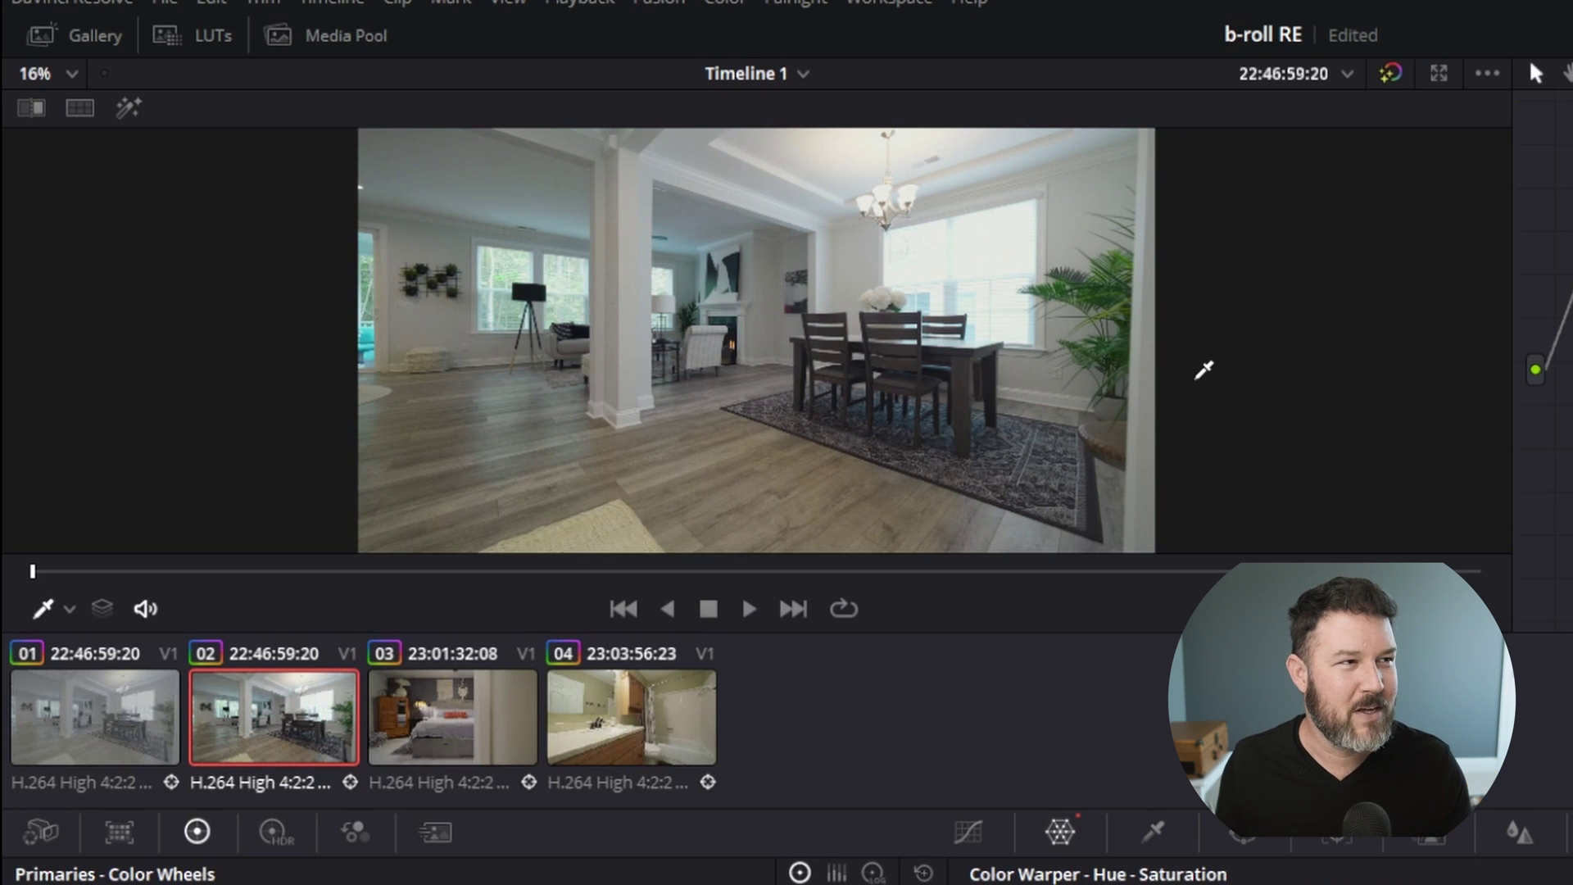
Save the project with Ctrl+S.
key(ctrl+s)
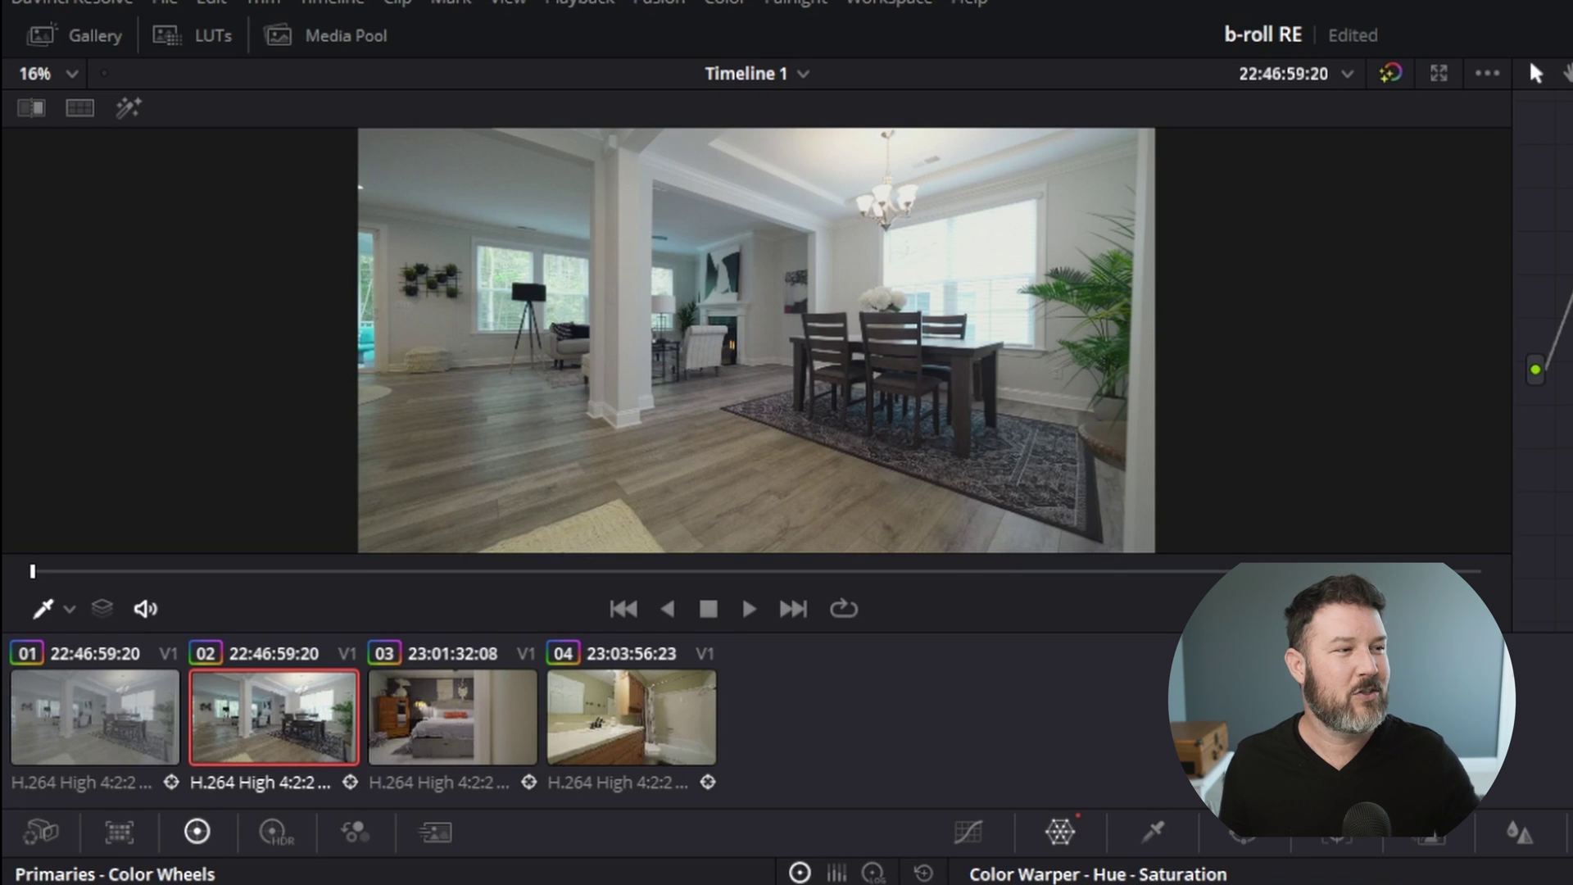
Switch to bedroom clip 03 and disable its three cast-correction nodes 02–04.
click(416, 727)
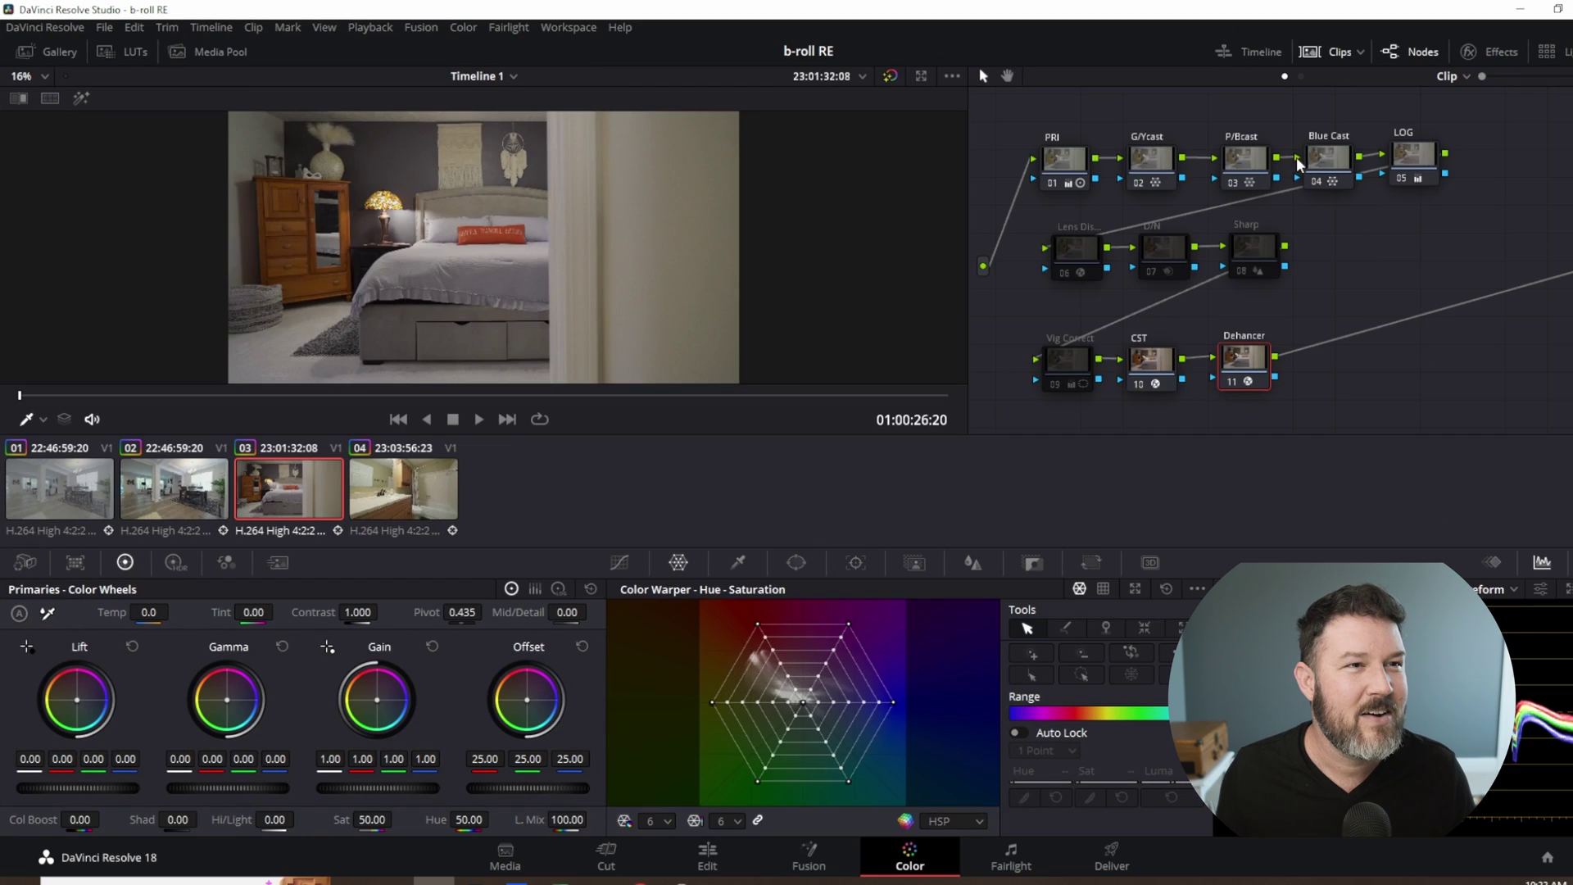
drag(1139, 113, 1309, 185)
click(1310, 183)
click(1235, 184)
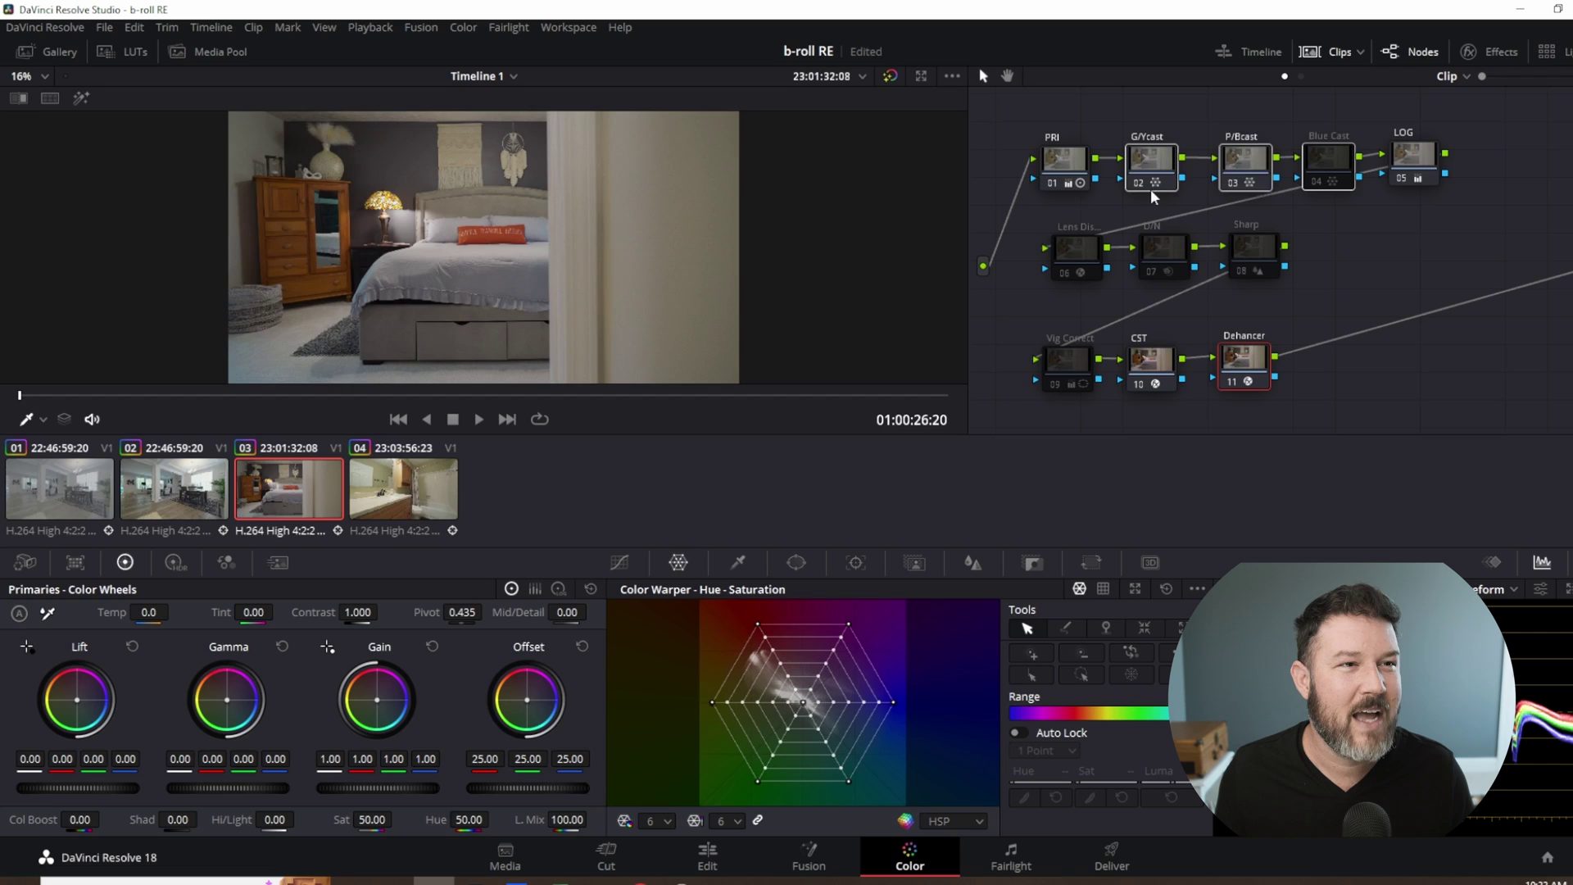
click(1136, 184)
Re-enable the Blue Cast and P/Bcast corrections through the node context menu.
click(1330, 149)
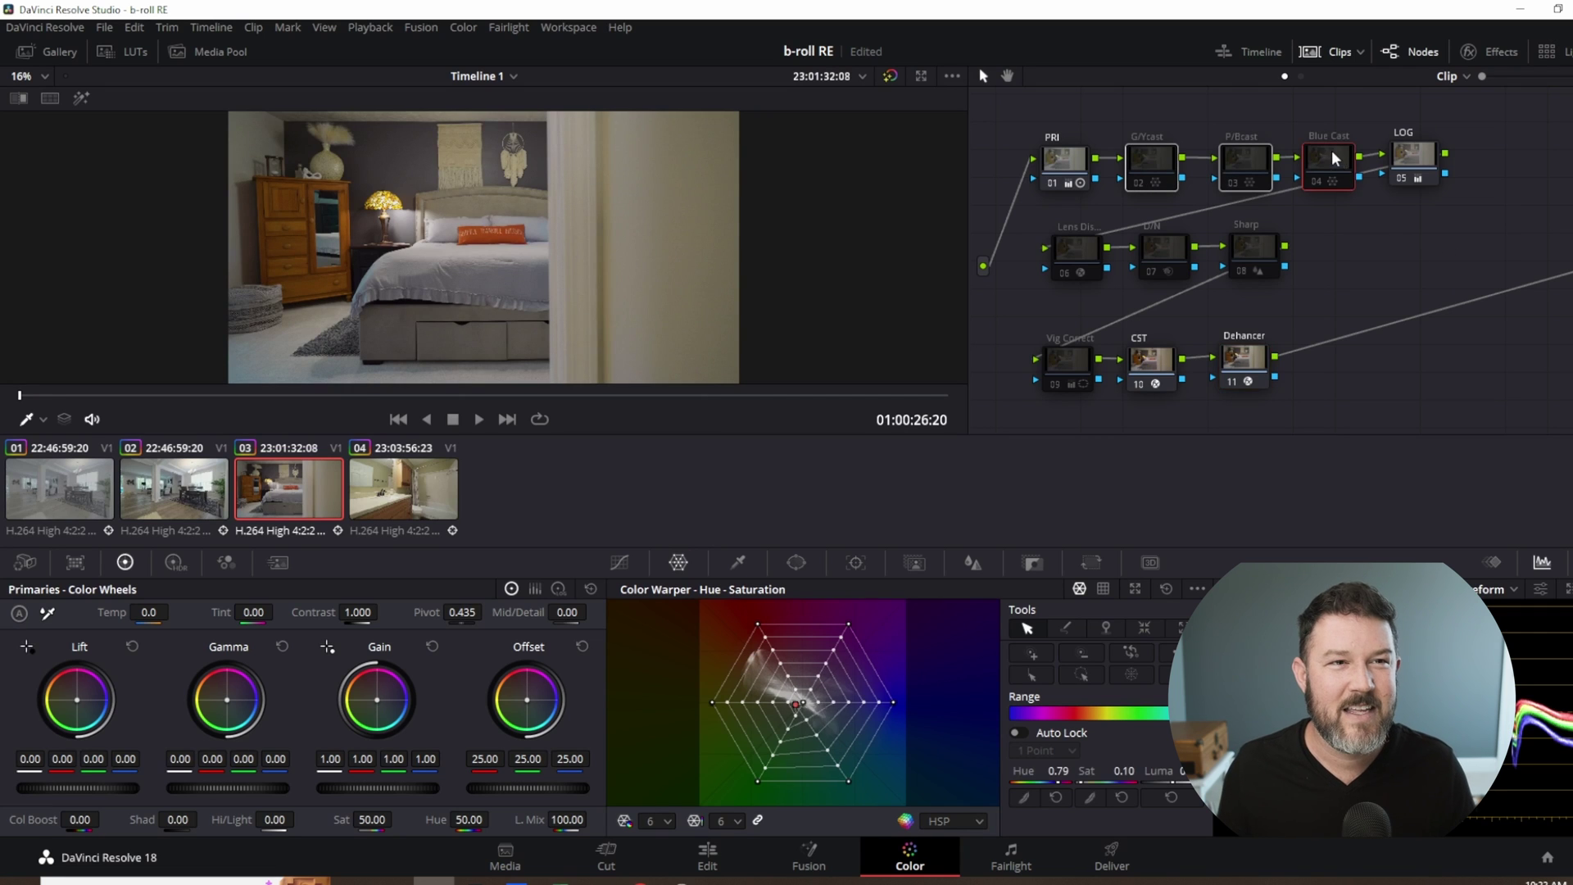
right_click(1325, 161)
click(1301, 97)
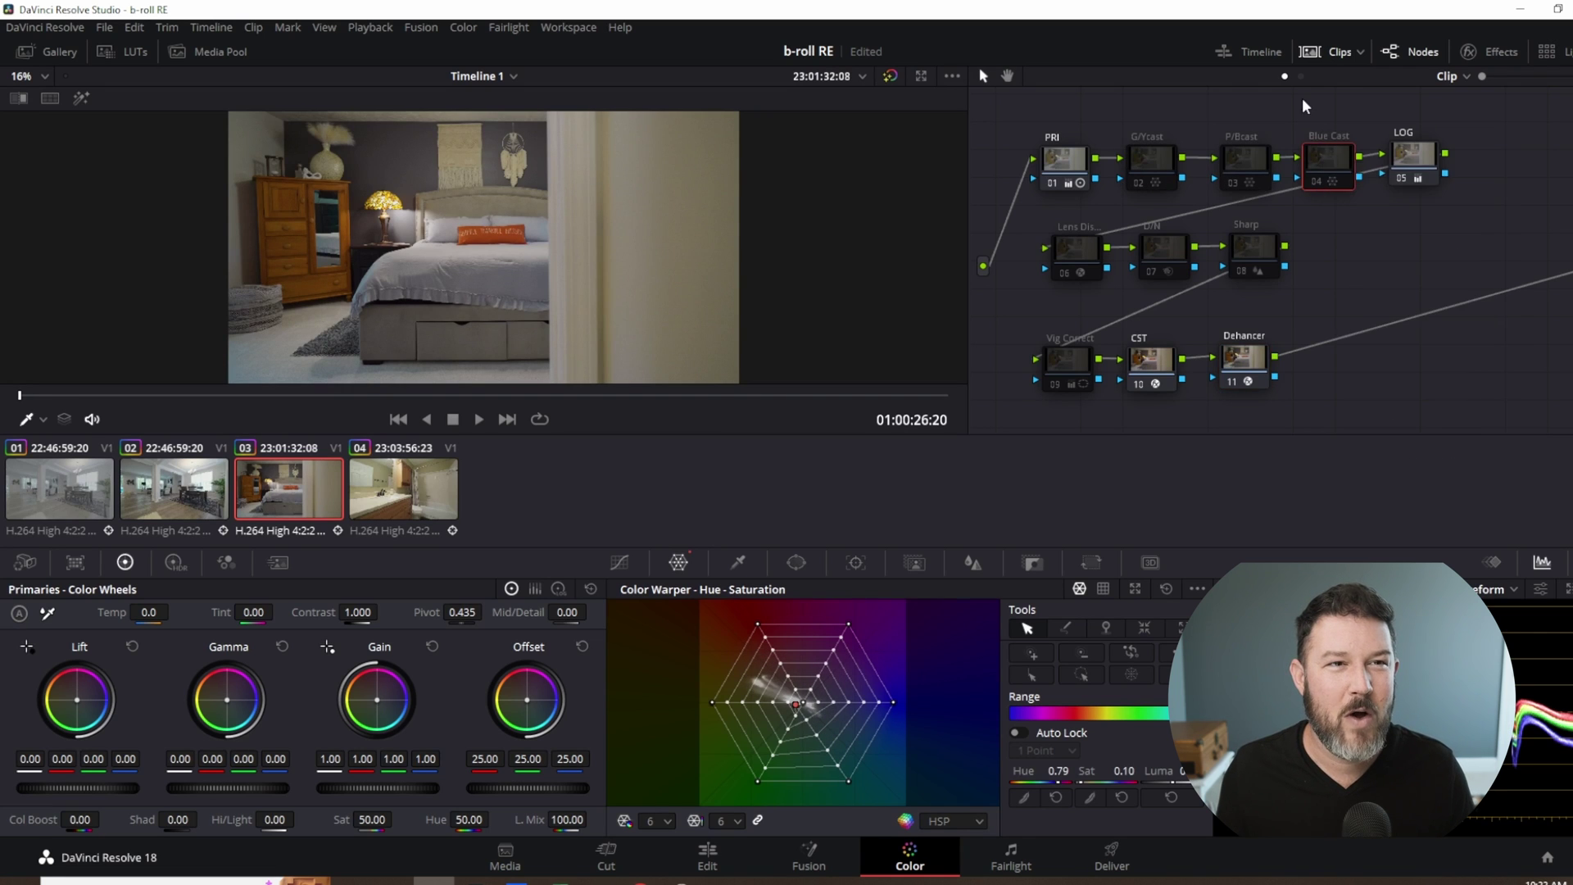
right_click(1321, 144)
click(1245, 161)
right_click(1241, 164)
key(Escape)
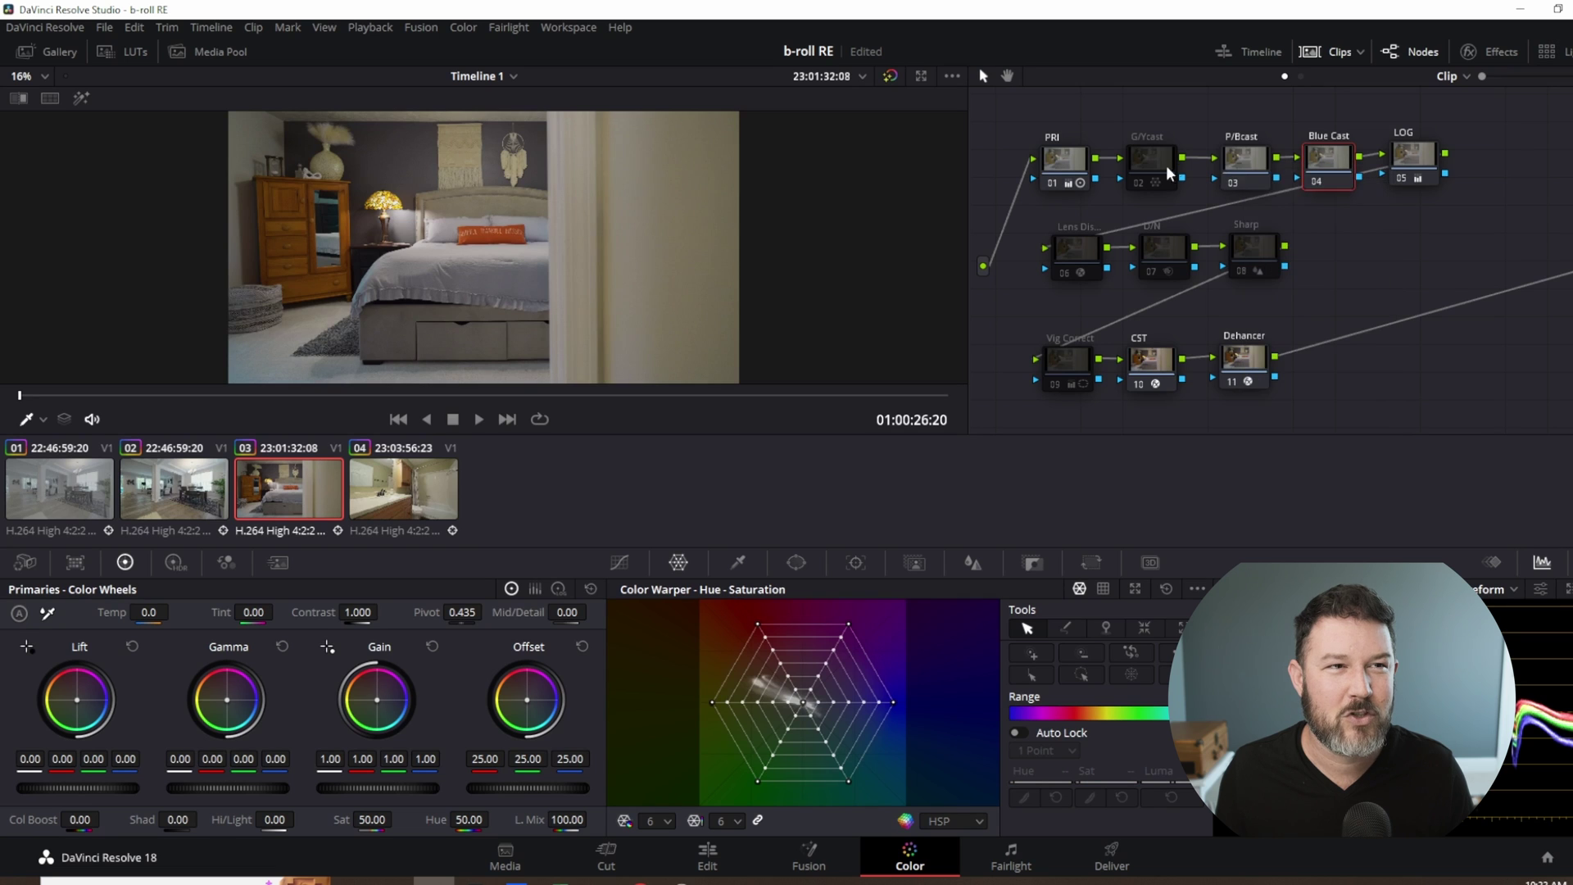
Re-enable G/Ycast, then make Blue Cast the current node.
click(1147, 163)
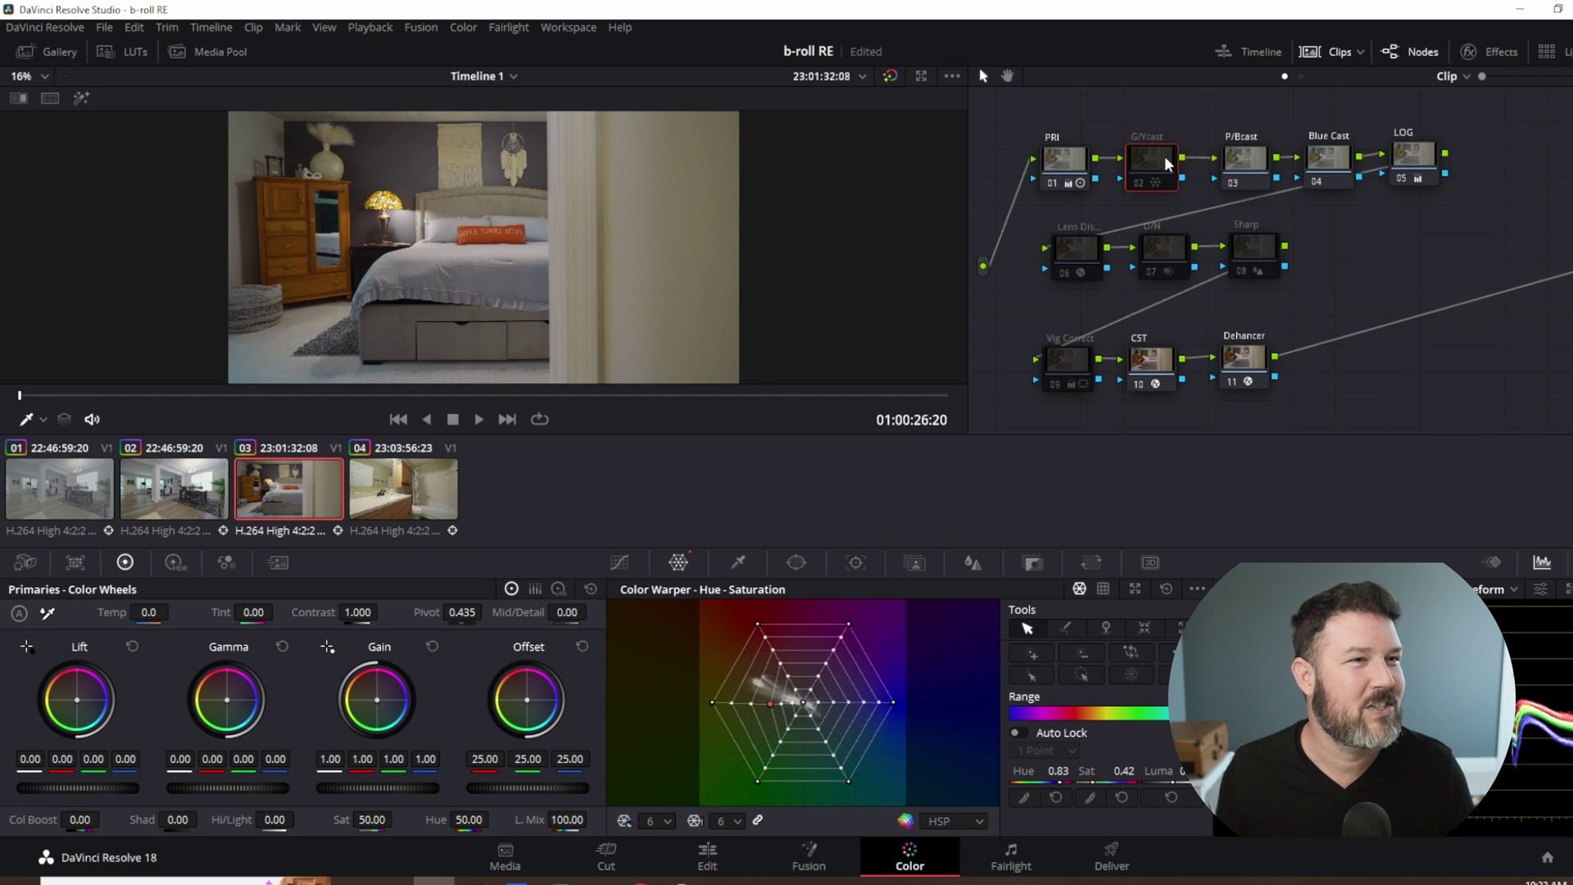
right_click(1163, 155)
click(1276, 164)
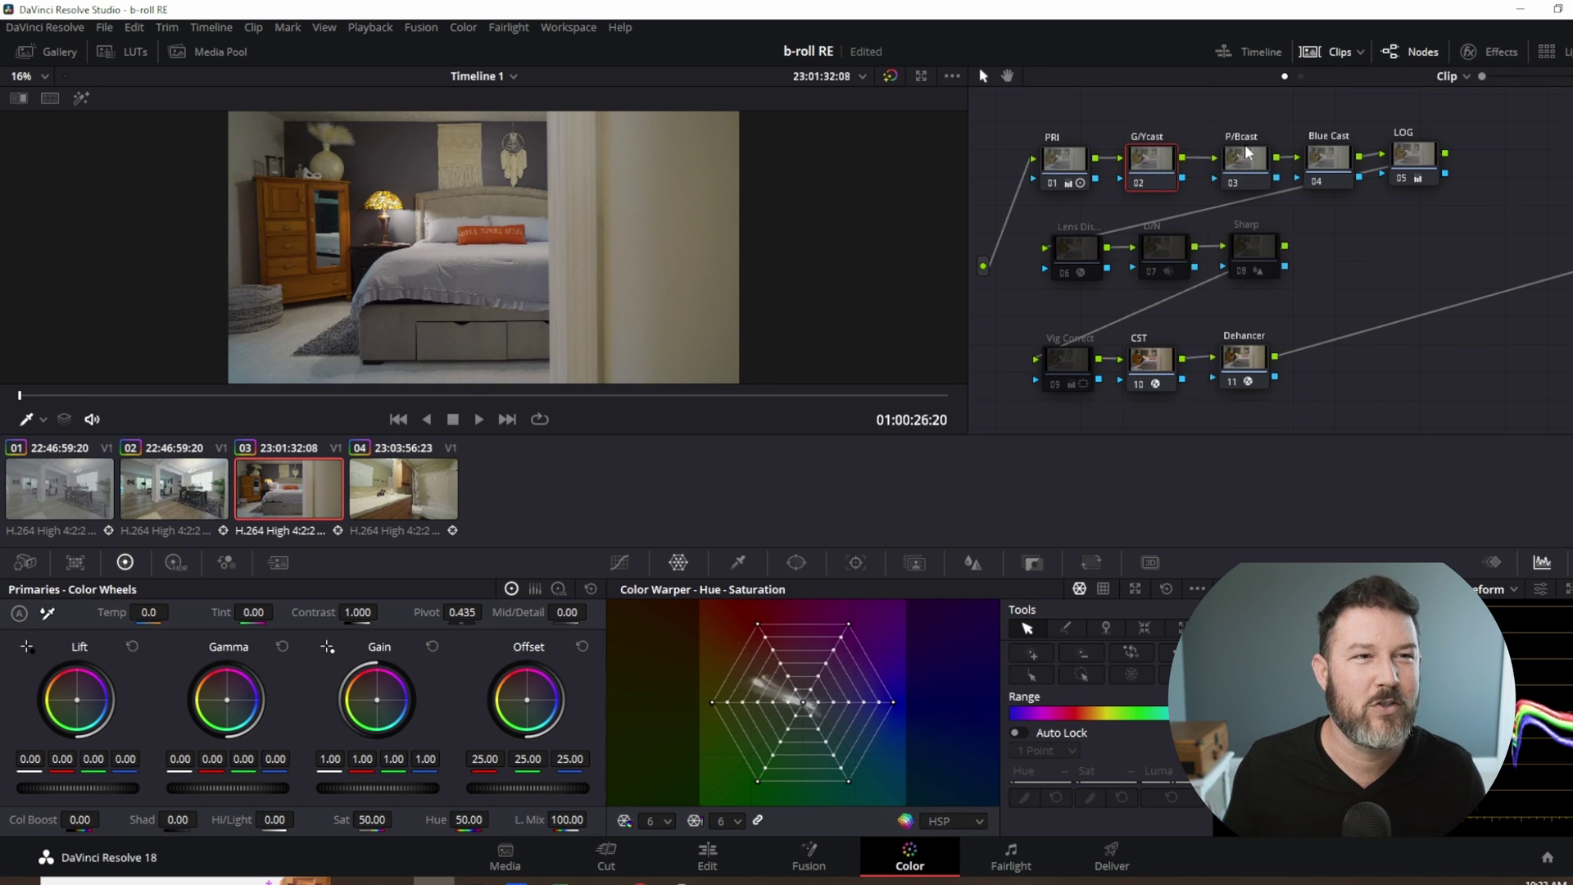
click(1245, 148)
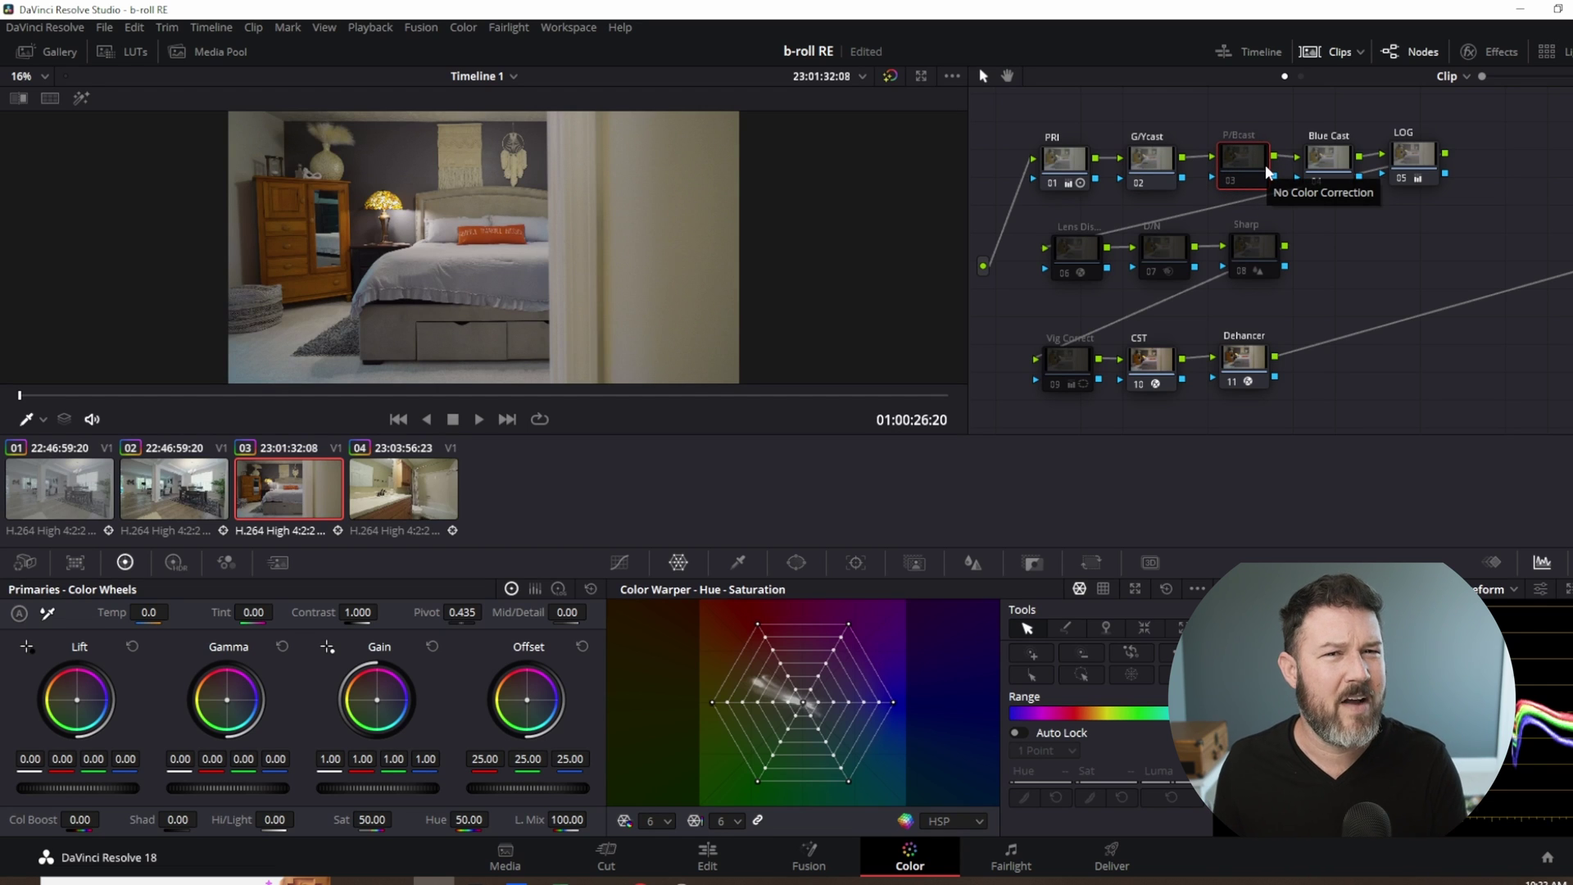
click(1316, 155)
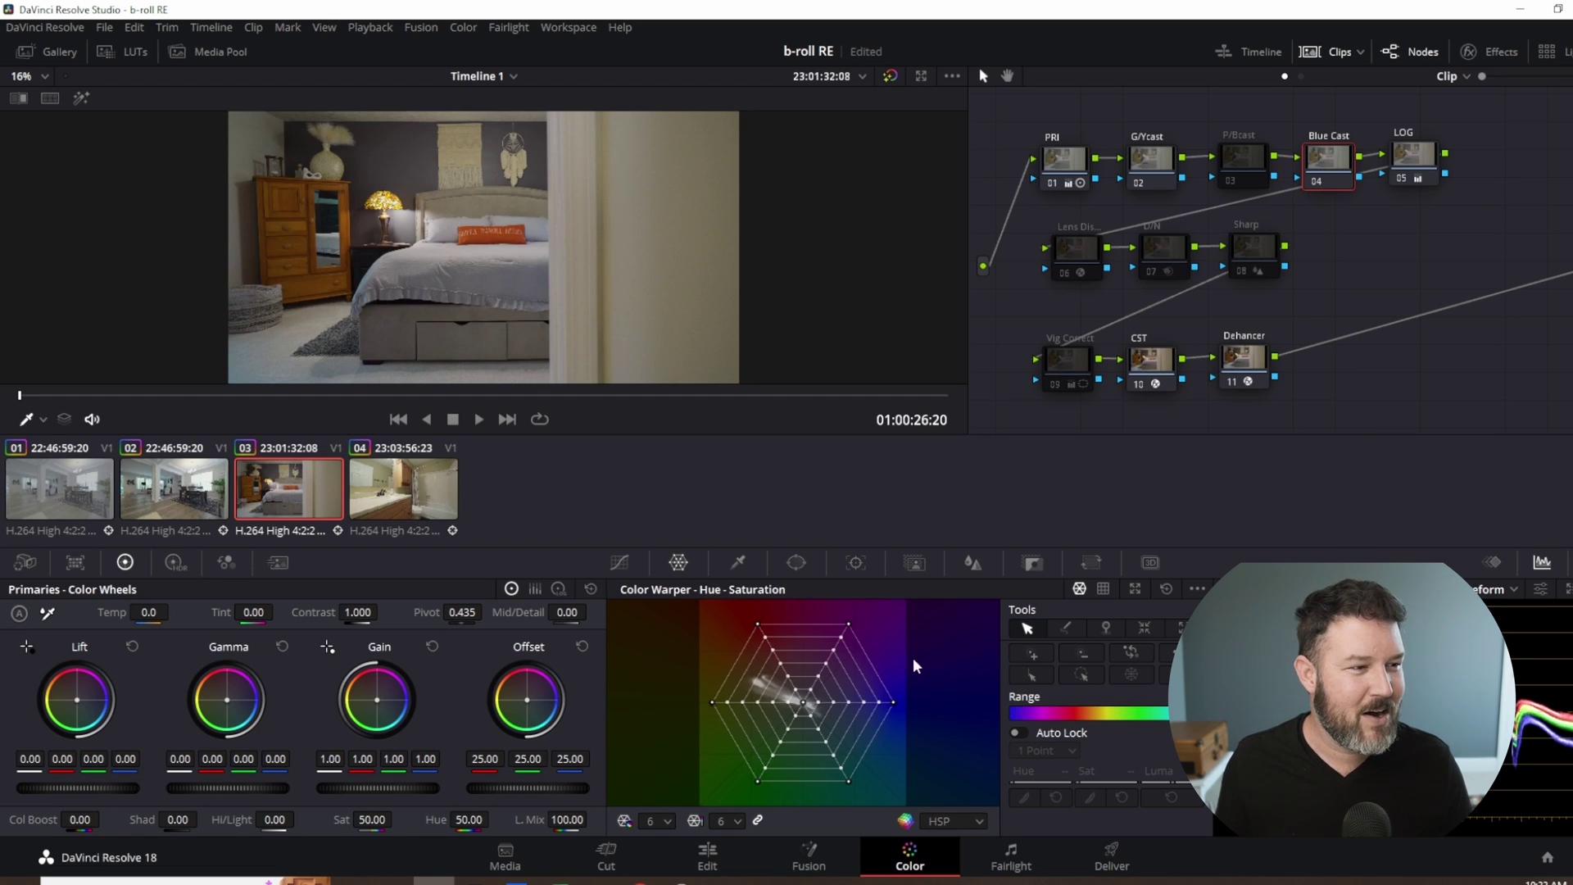
Sample the bedroom's blue cast and pull it toward neutral, reaching Hue 0.70, Sat 0.08.
click(28, 420)
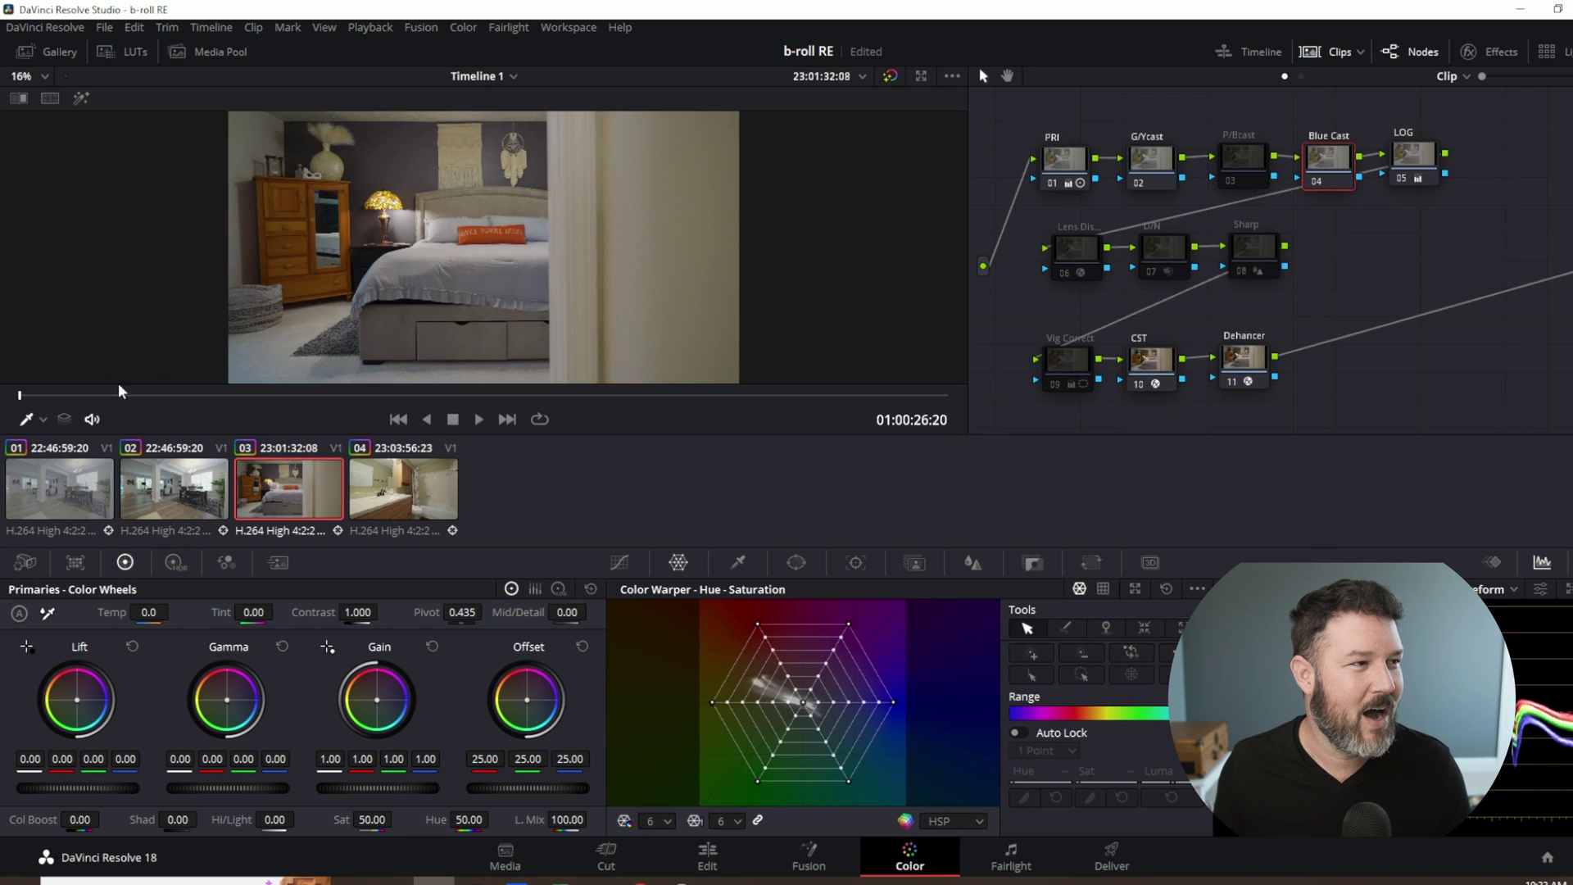
click(238, 371)
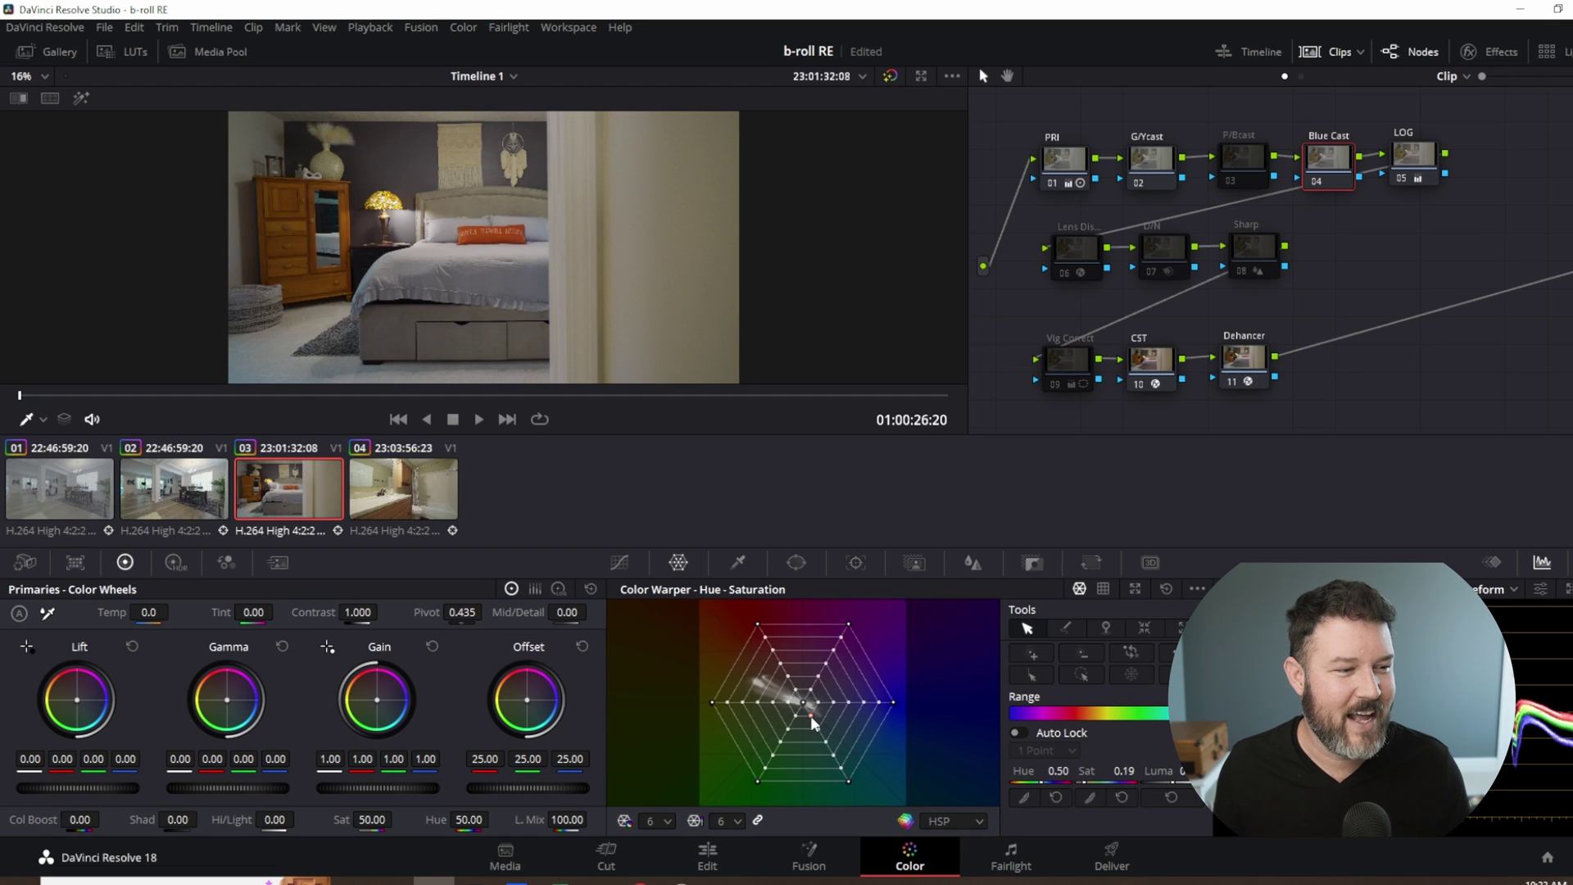
drag(810, 717, 799, 705)
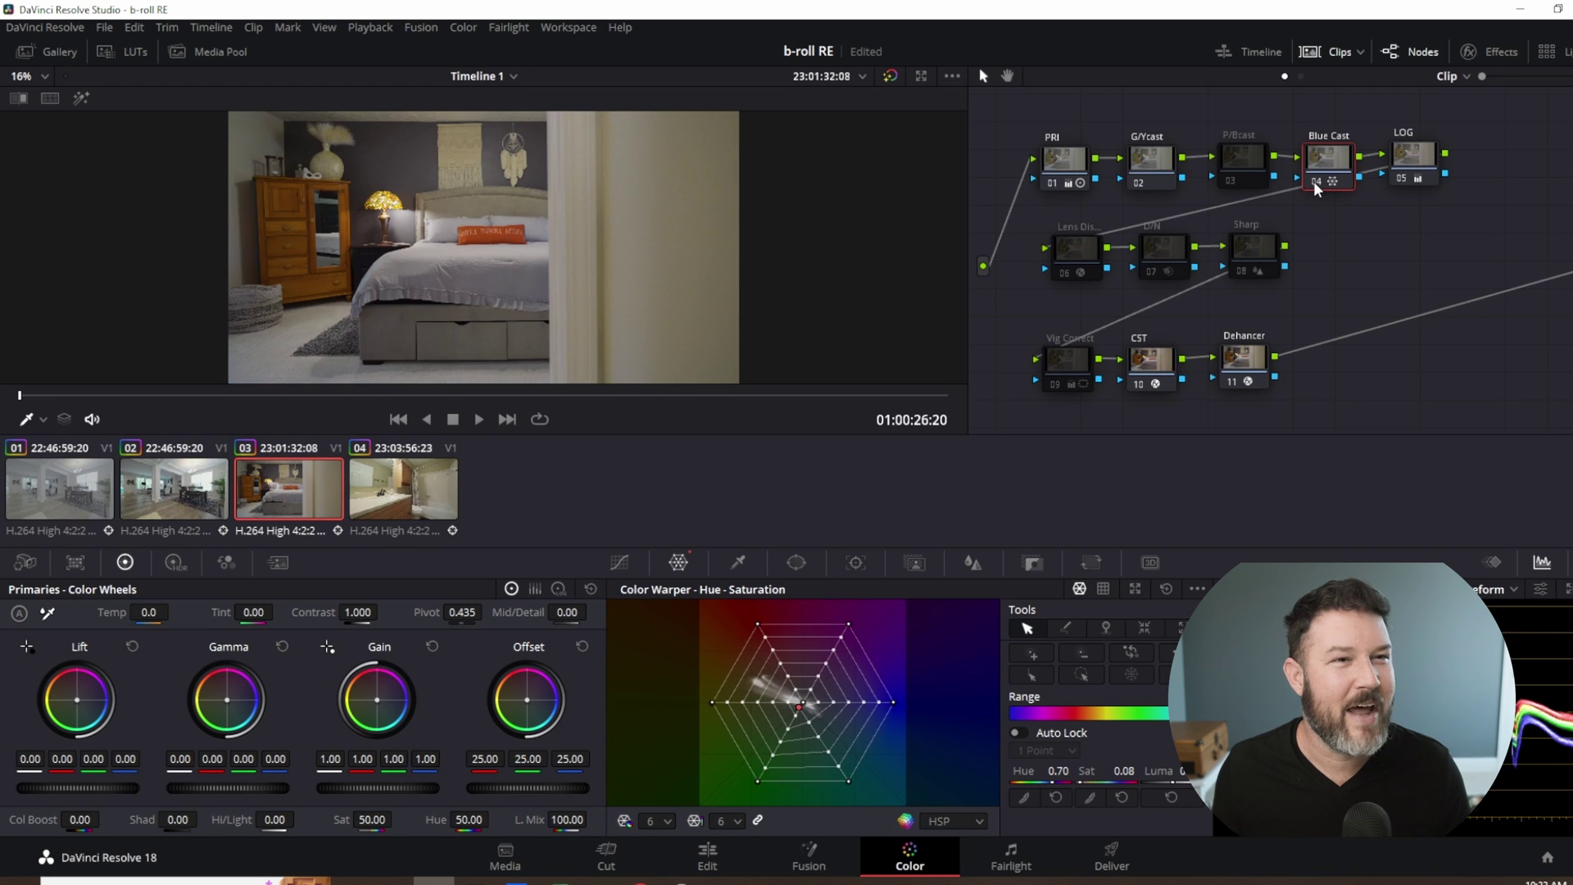
On G/Ycast, sample the bedroom's green-yellow cast and drag its warper point inward.
click(1151, 161)
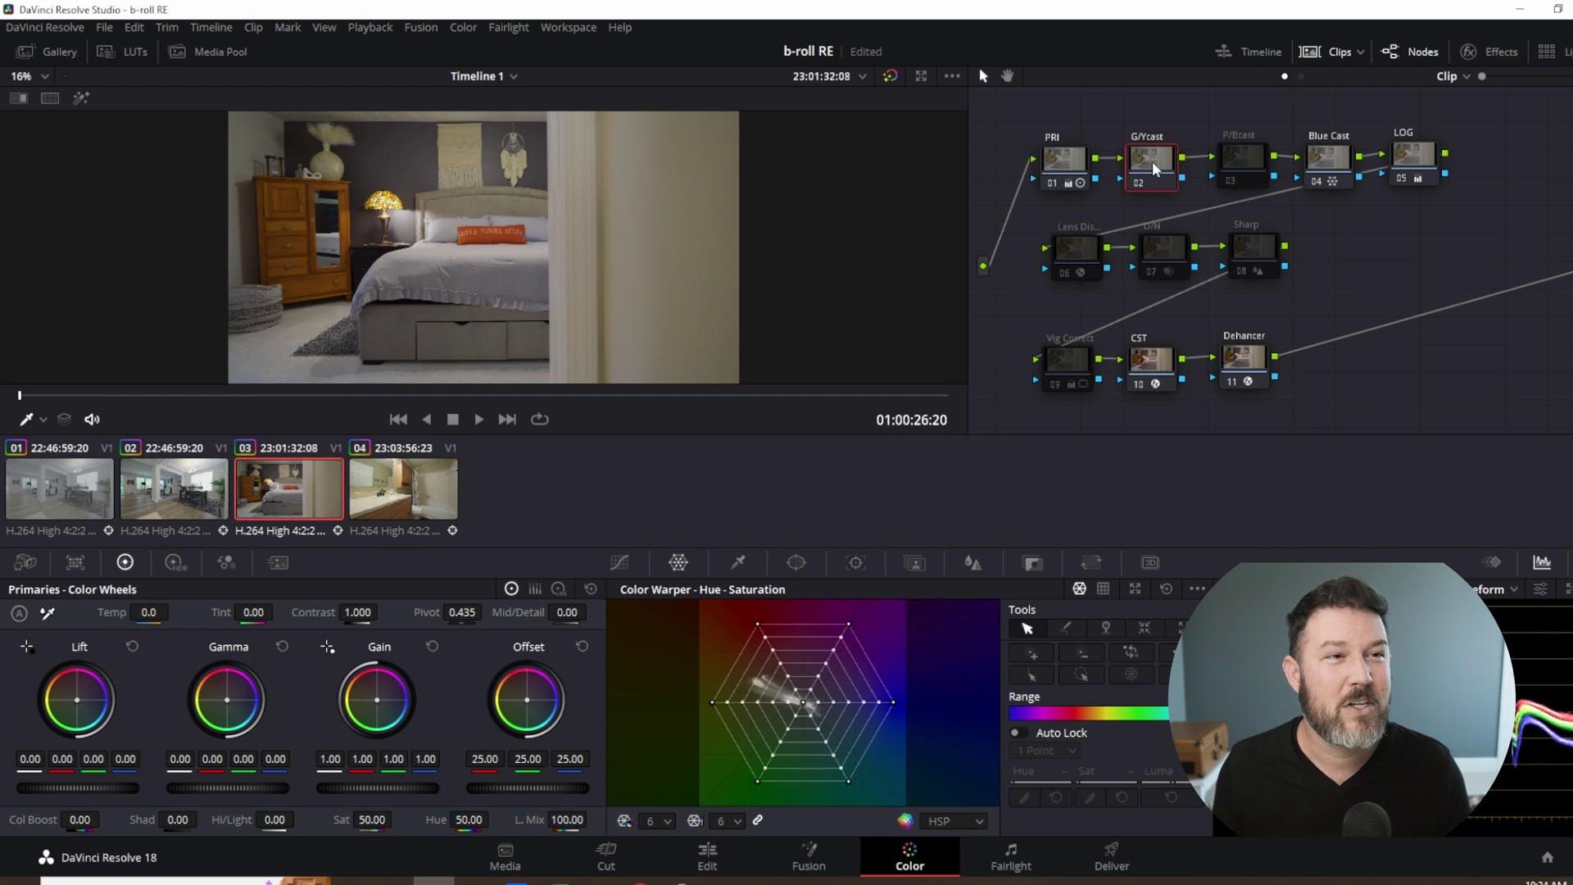
click(473, 151)
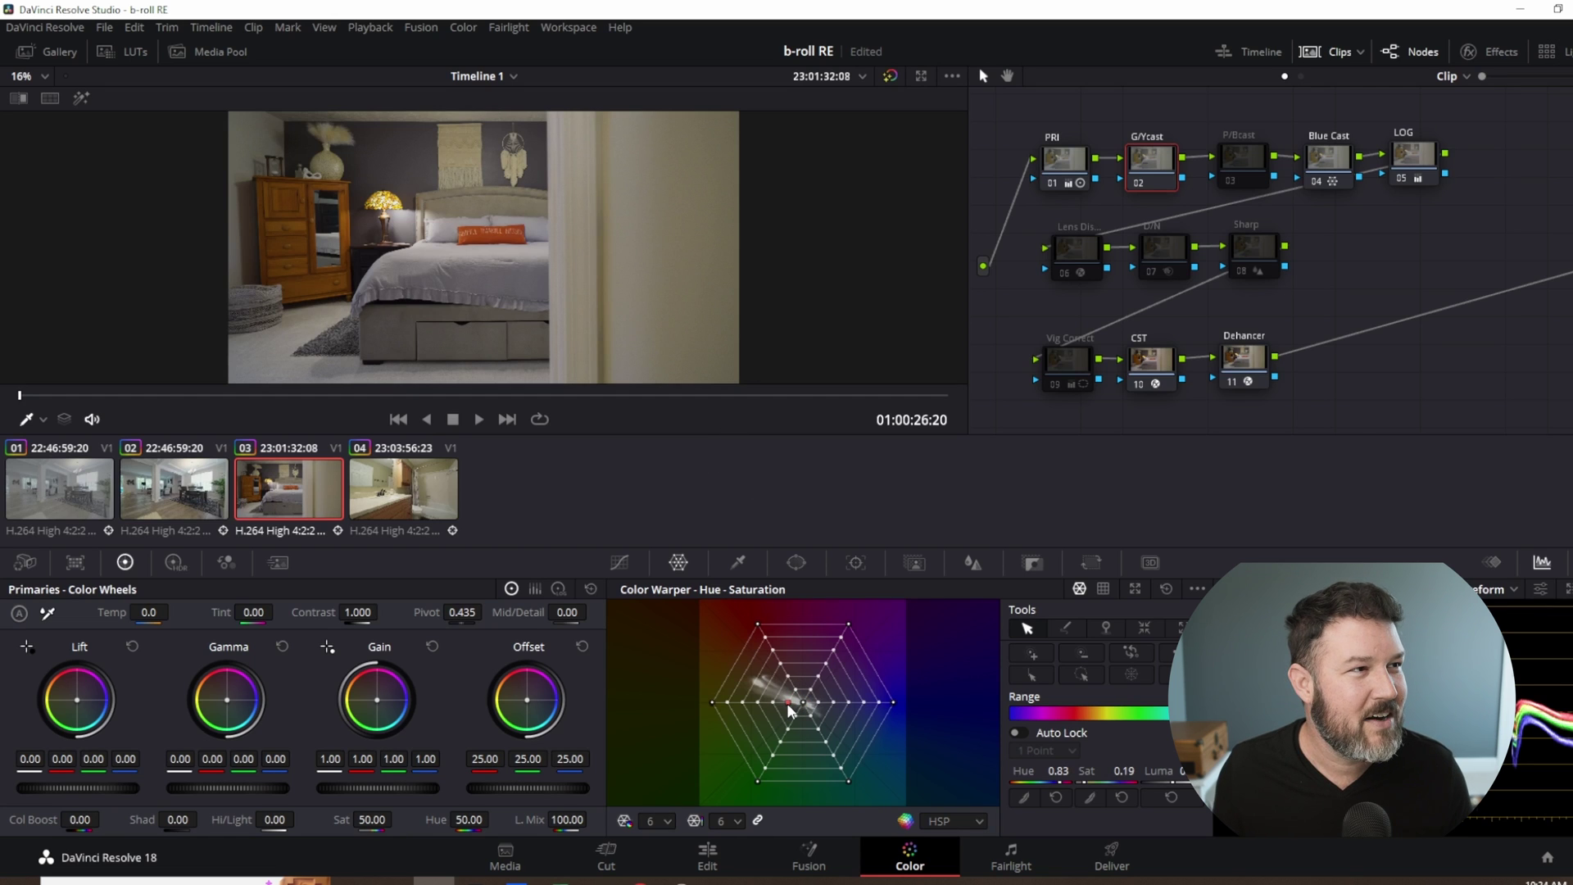
drag(788, 703, 794, 703)
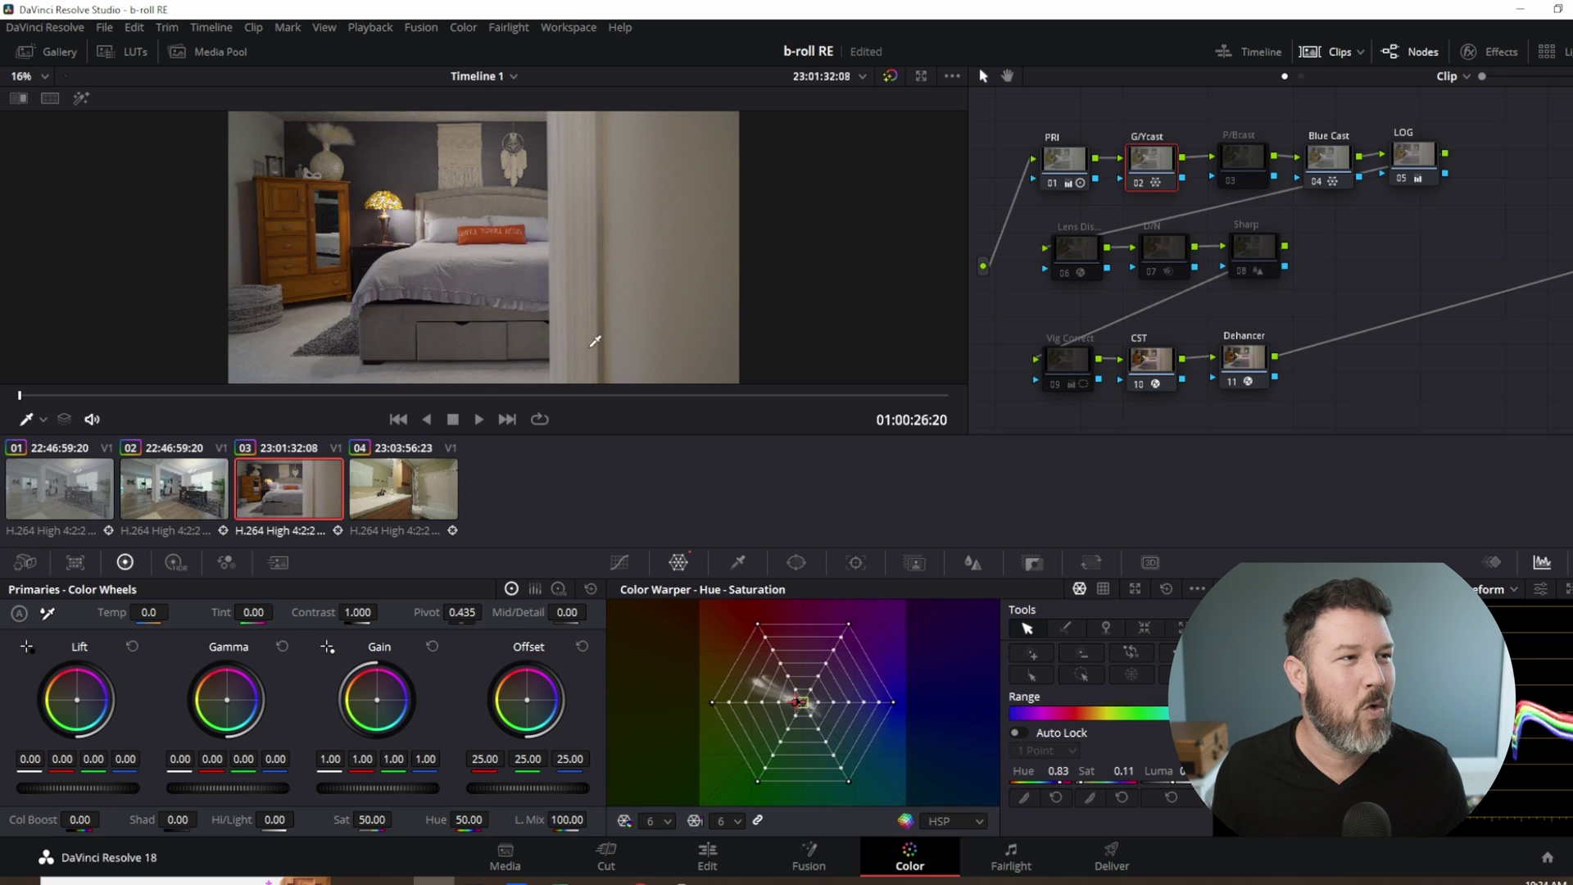
Toggle G/Ycast on and off to compare, then switch to bathroom clip 04.
click(1139, 181)
click(1139, 182)
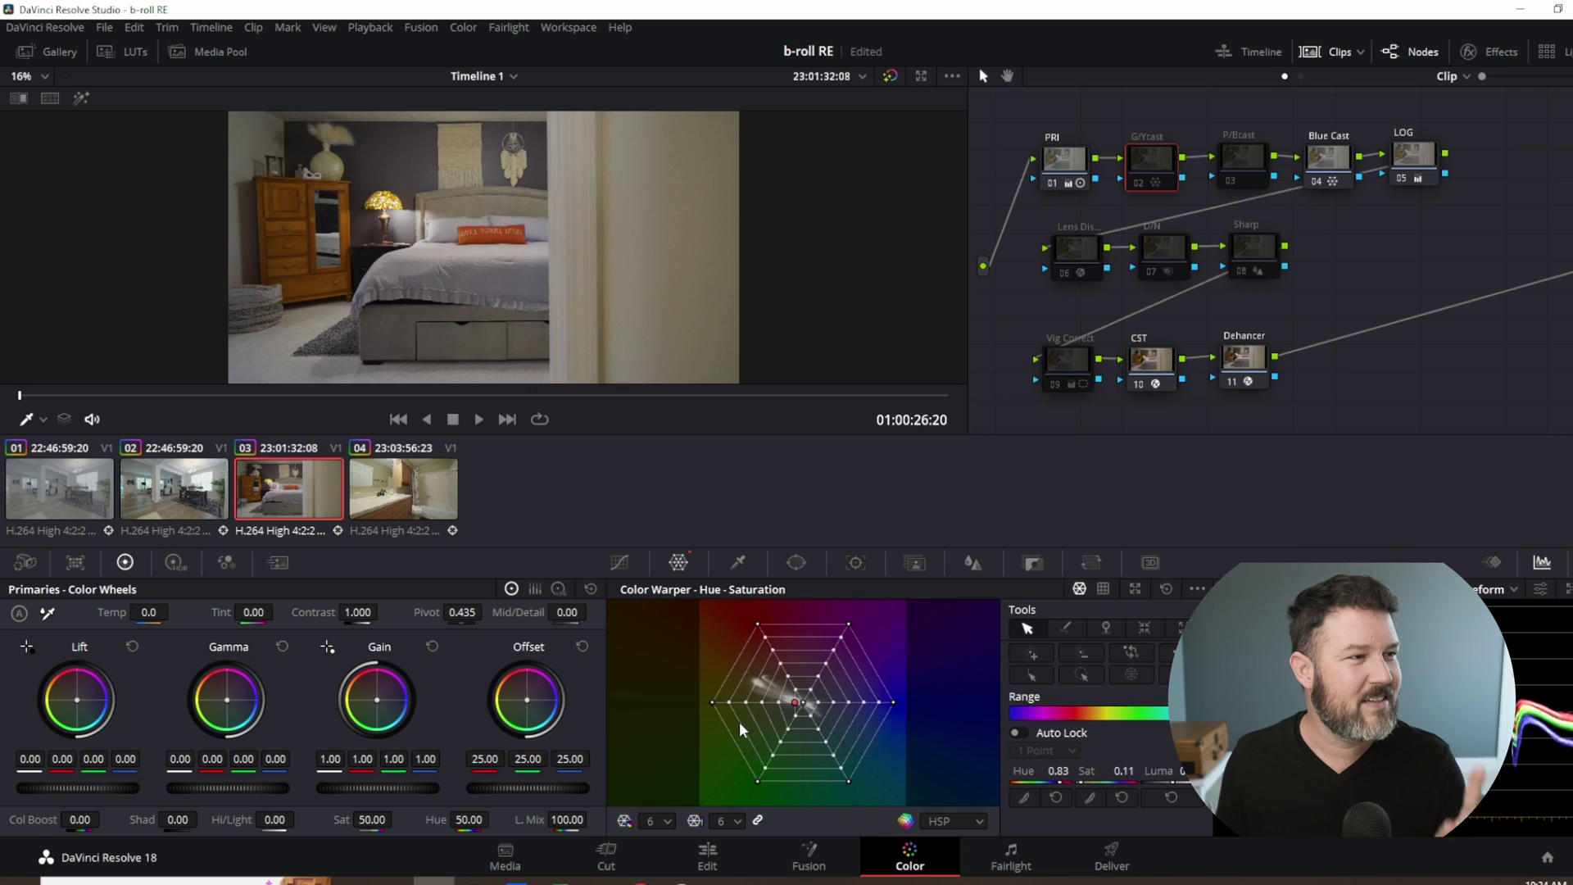
click(411, 484)
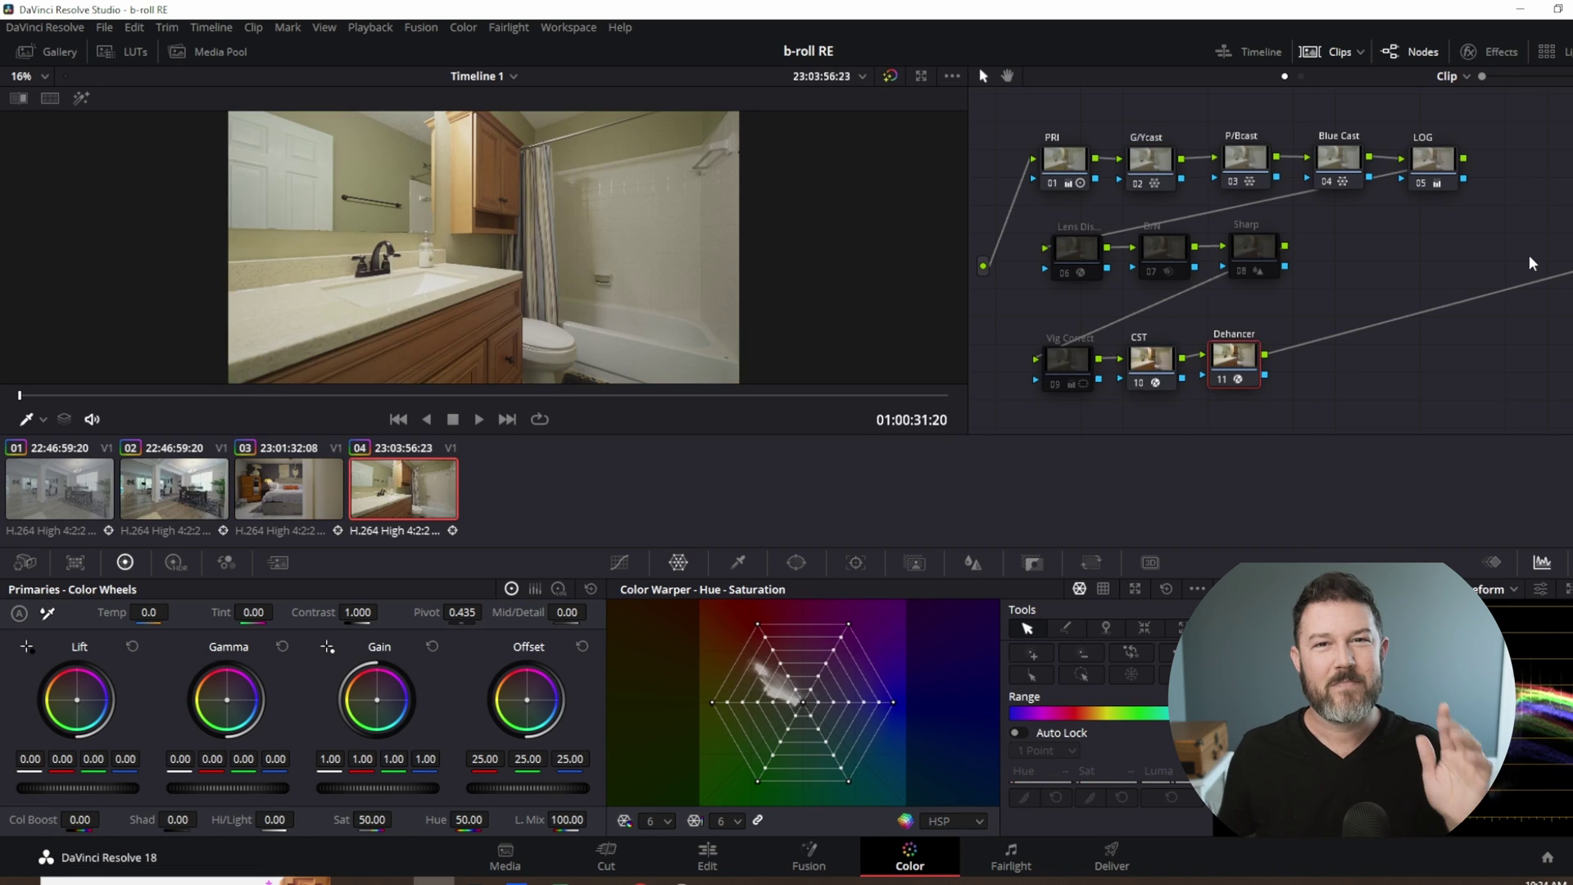
Select clip 04's G/Ycast node and toggle it twice with Ctrl+D to compare.
click(1139, 185)
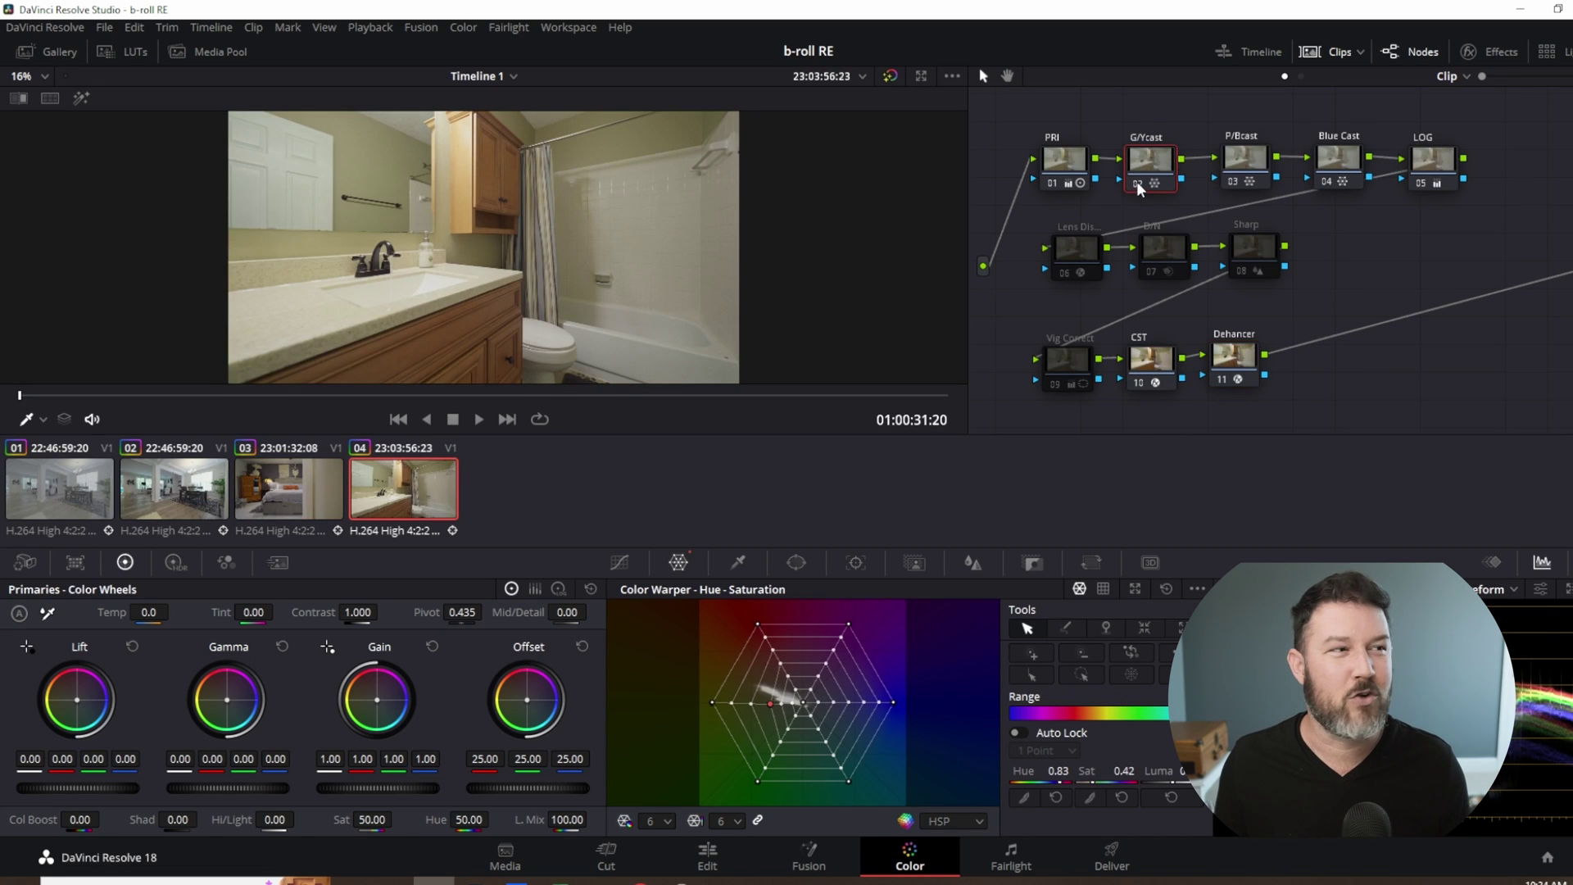
key(ctrl+d)
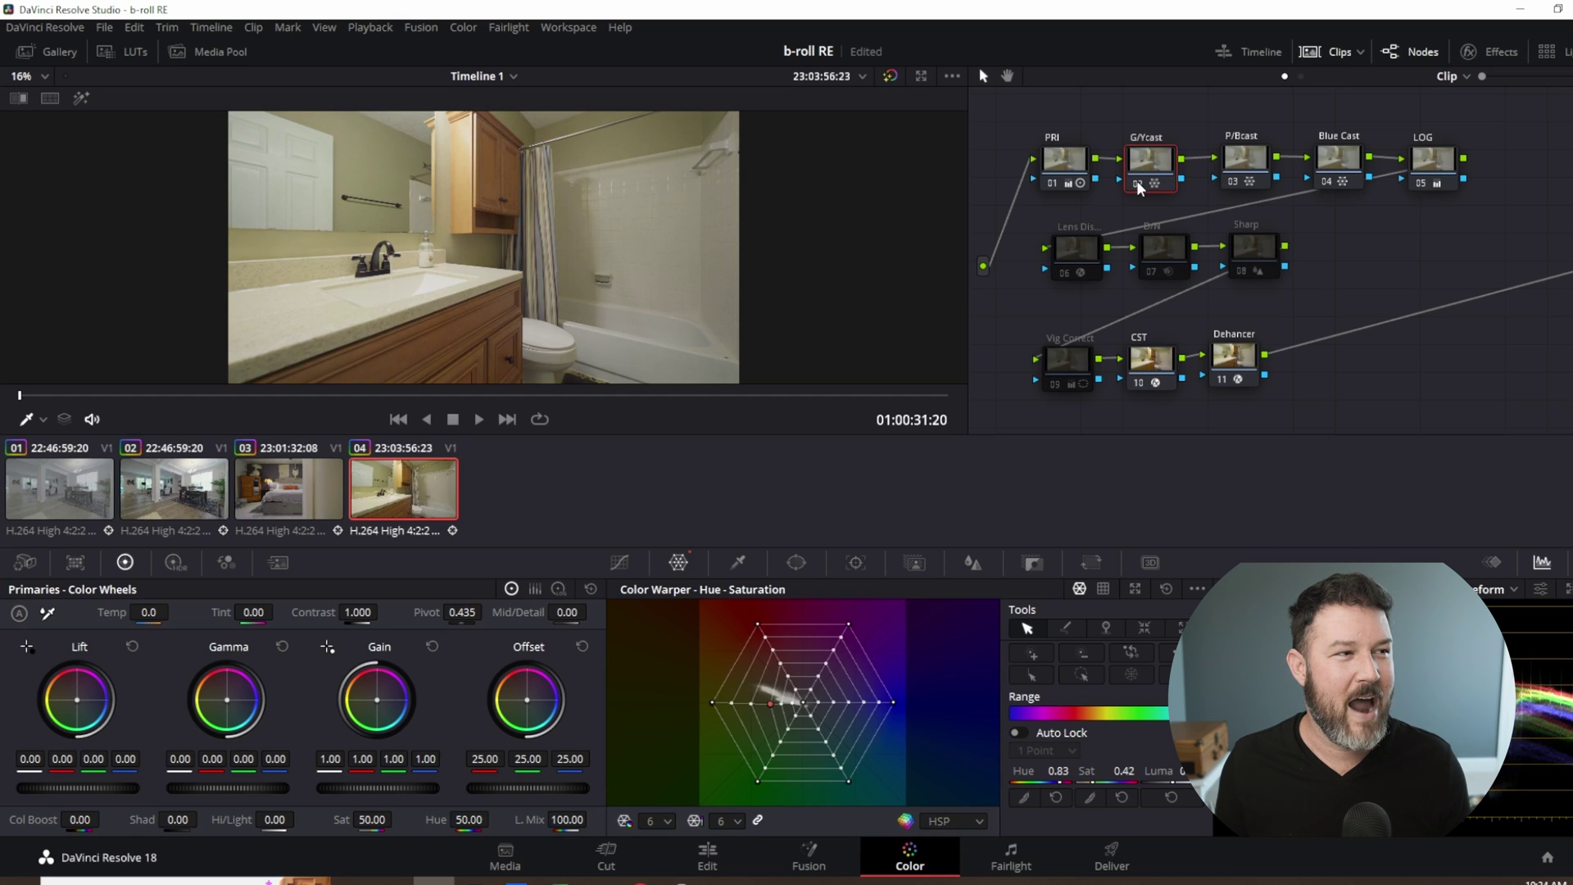
key(ctrl+d)
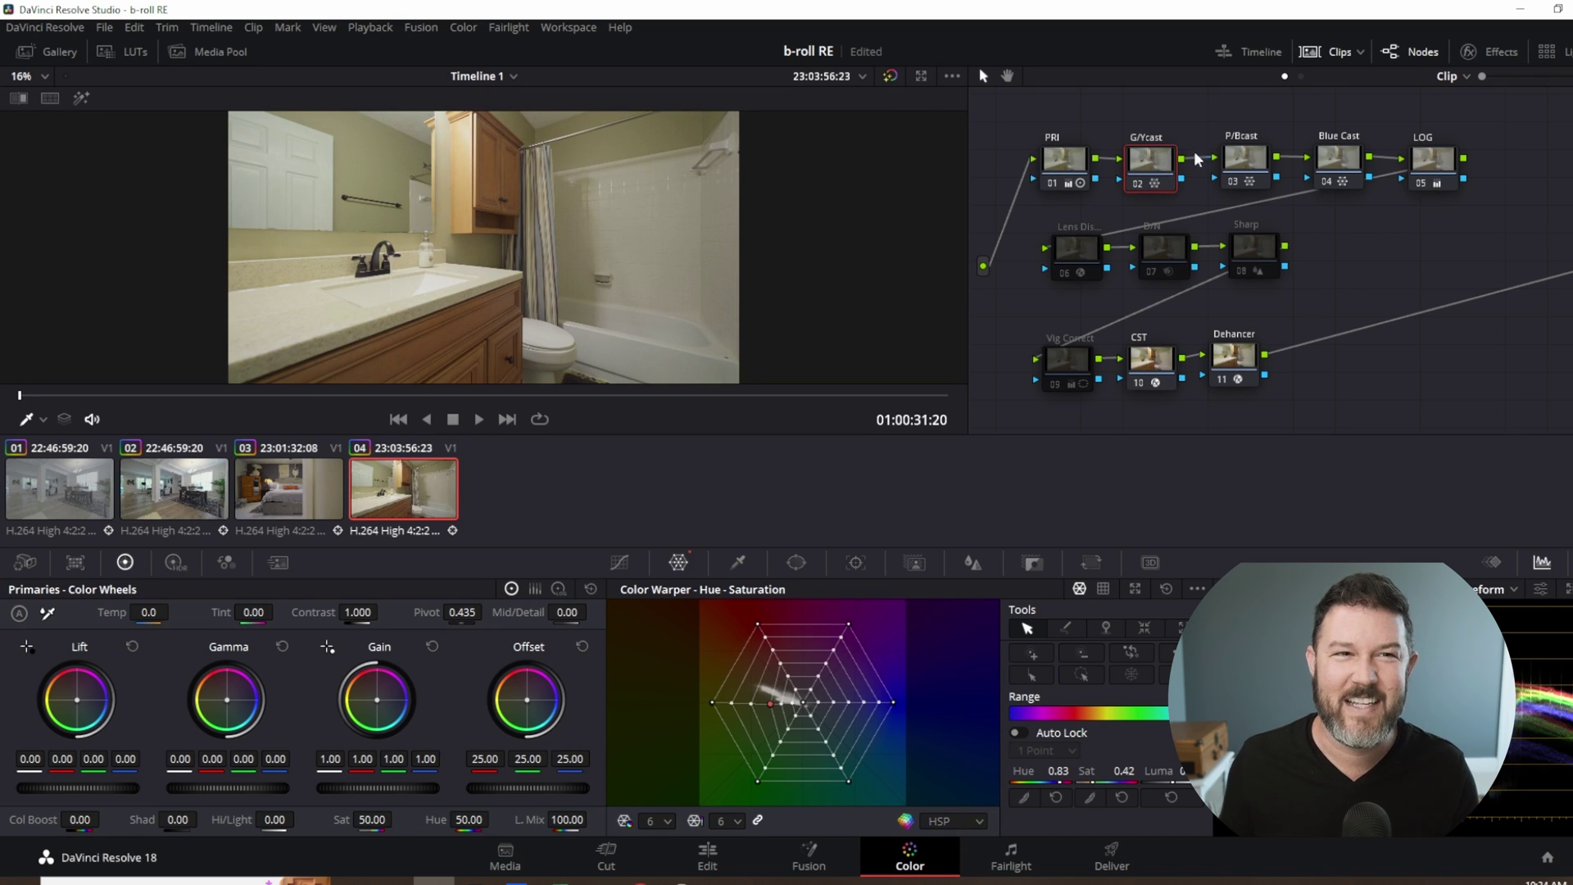
Disable the Blue Cast correction and switch G/Ycast off again.
key(ctrl+d)
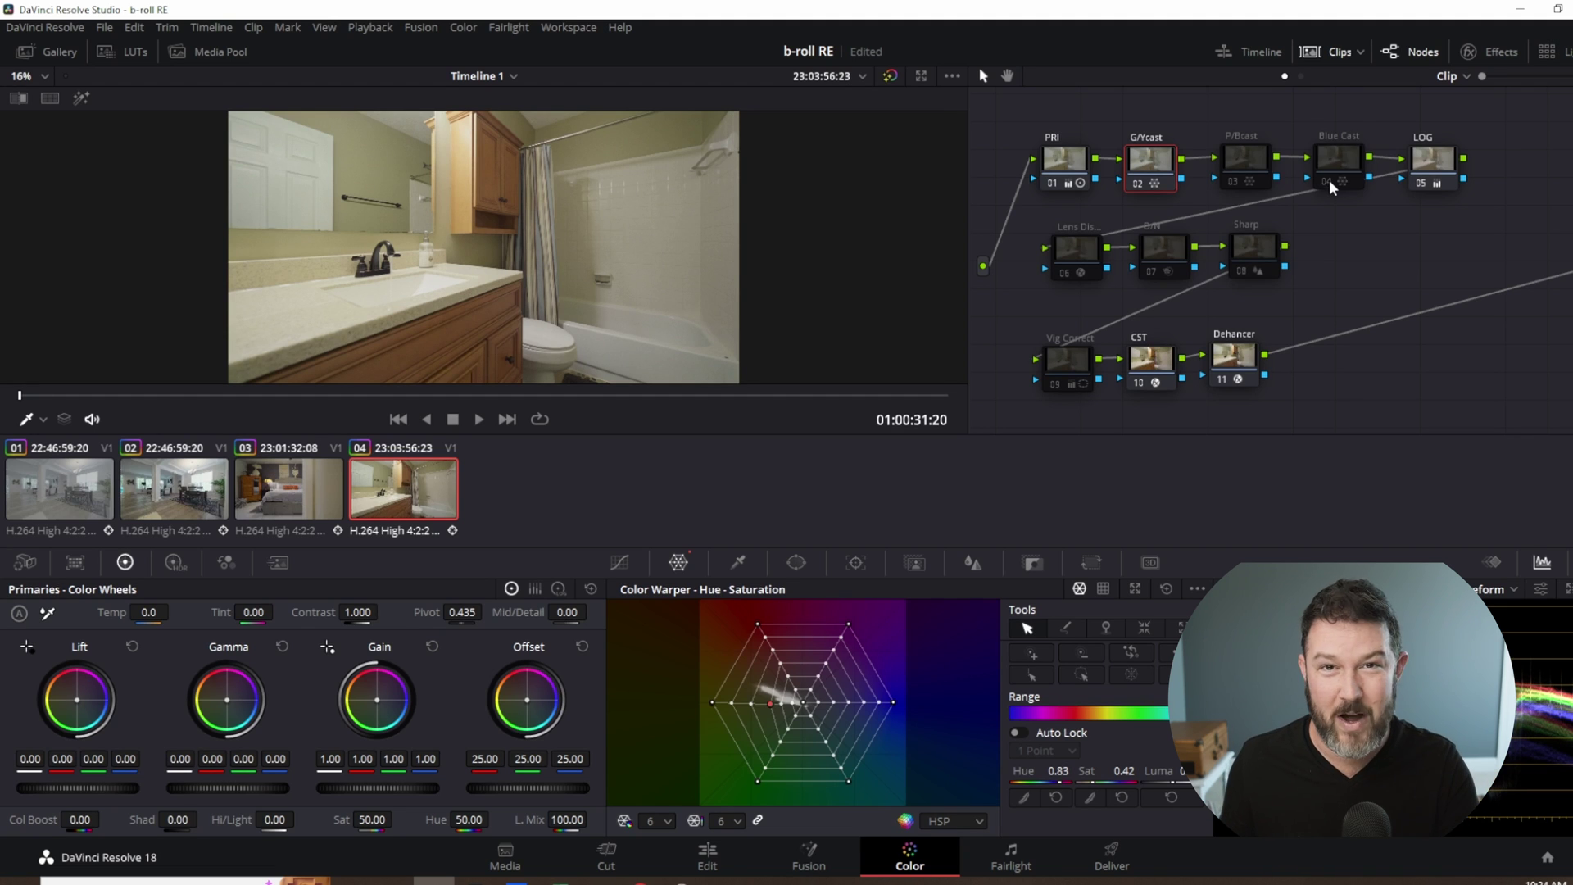
drag(1146, 159, 1151, 158)
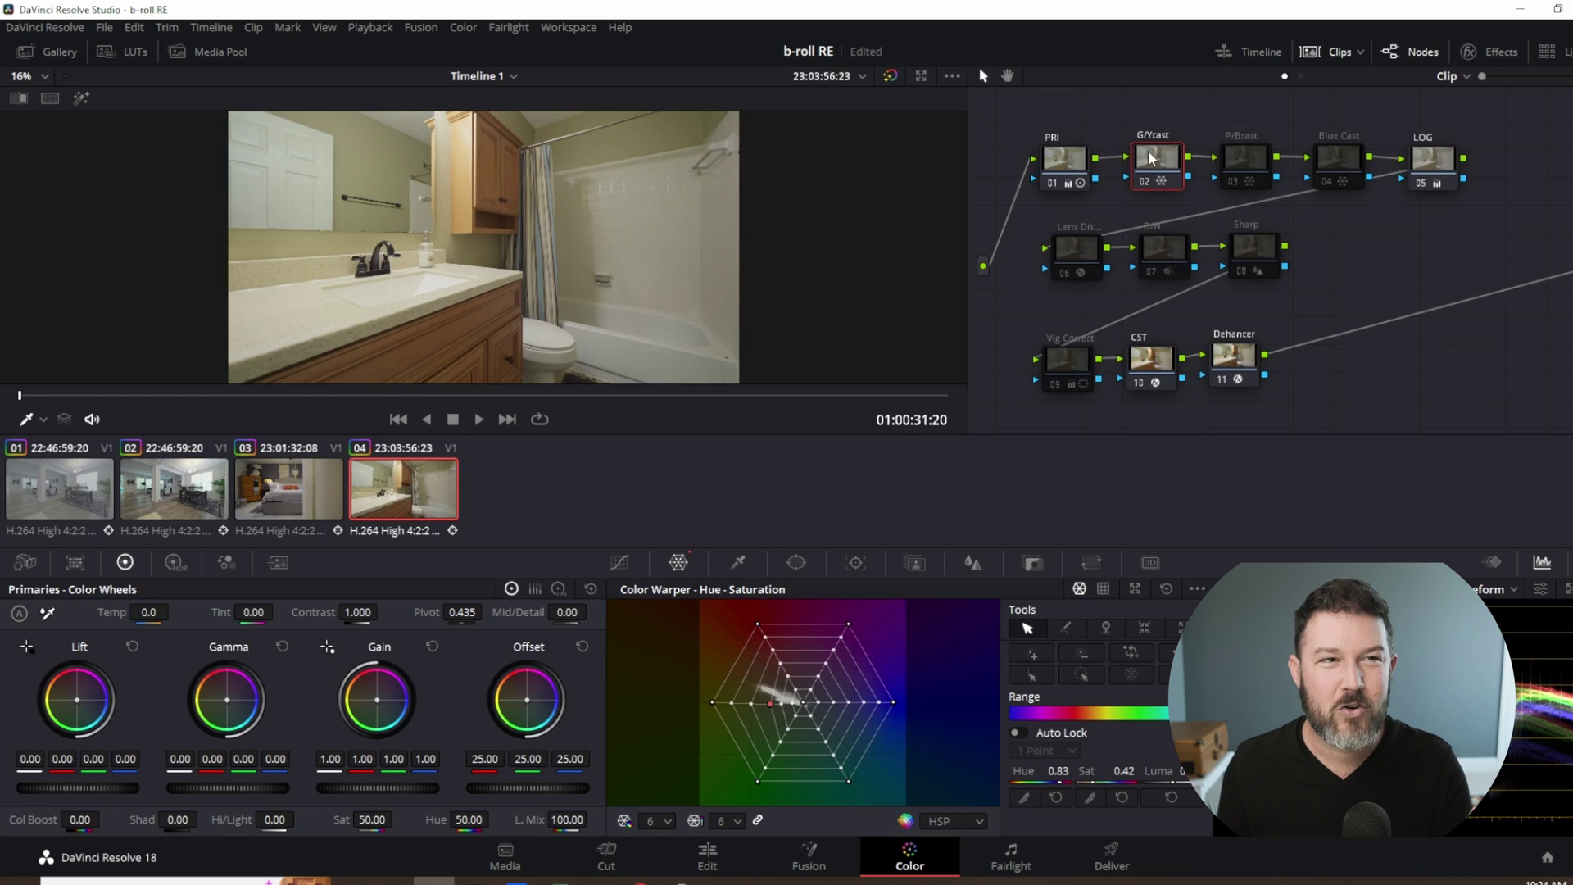
click(1145, 182)
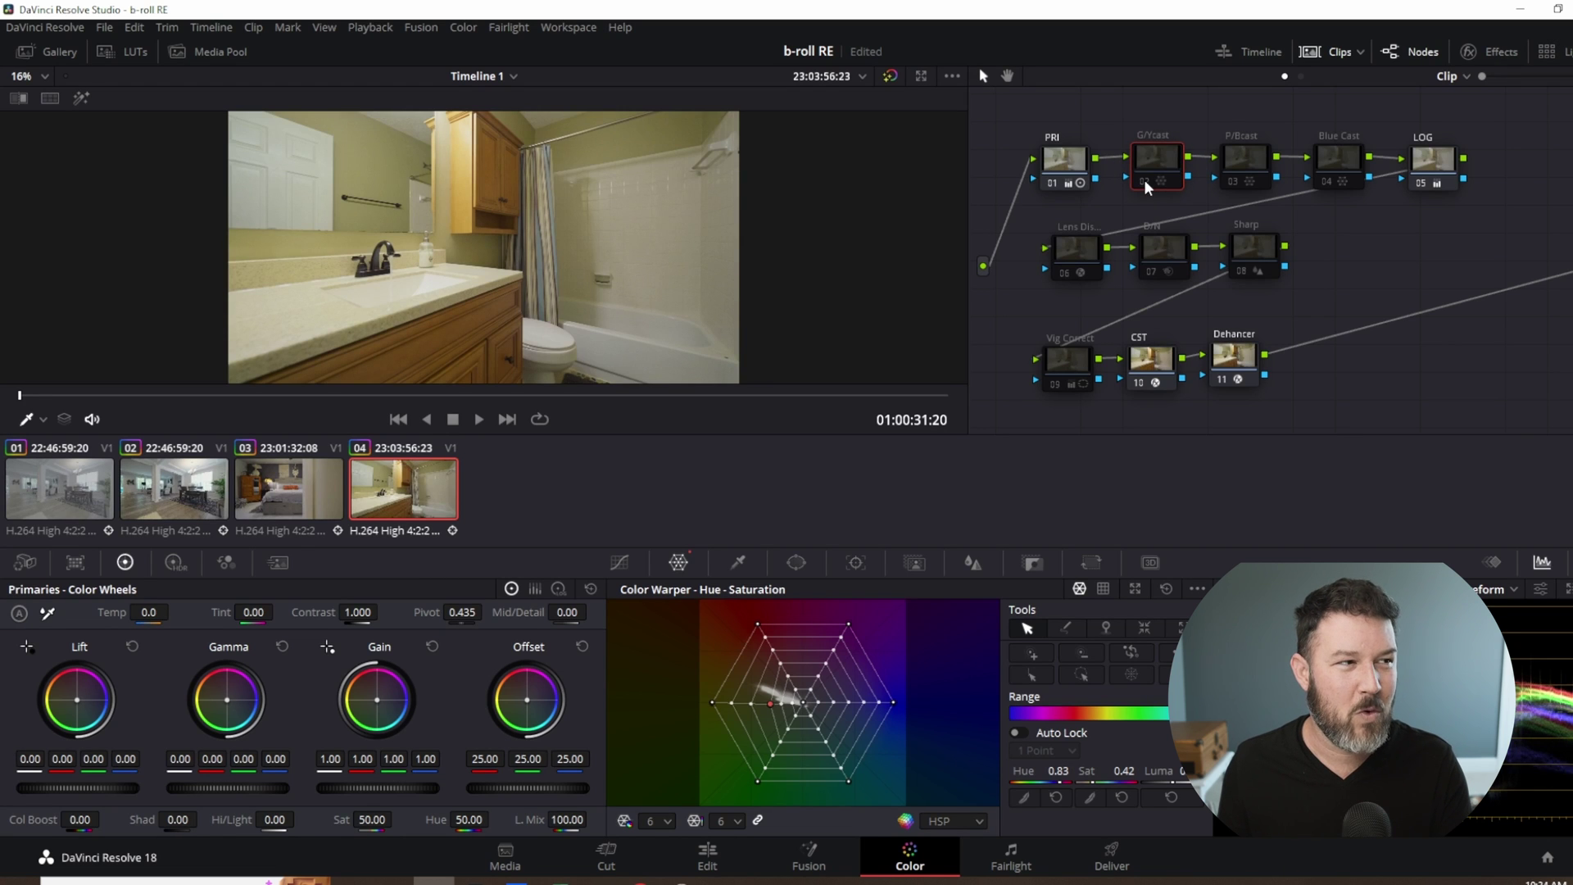
Reset the G/Ycast node grade, sample the green-yellow cast near the cabinet, and neutralise it in the Color Warper.
right_click(1152, 152)
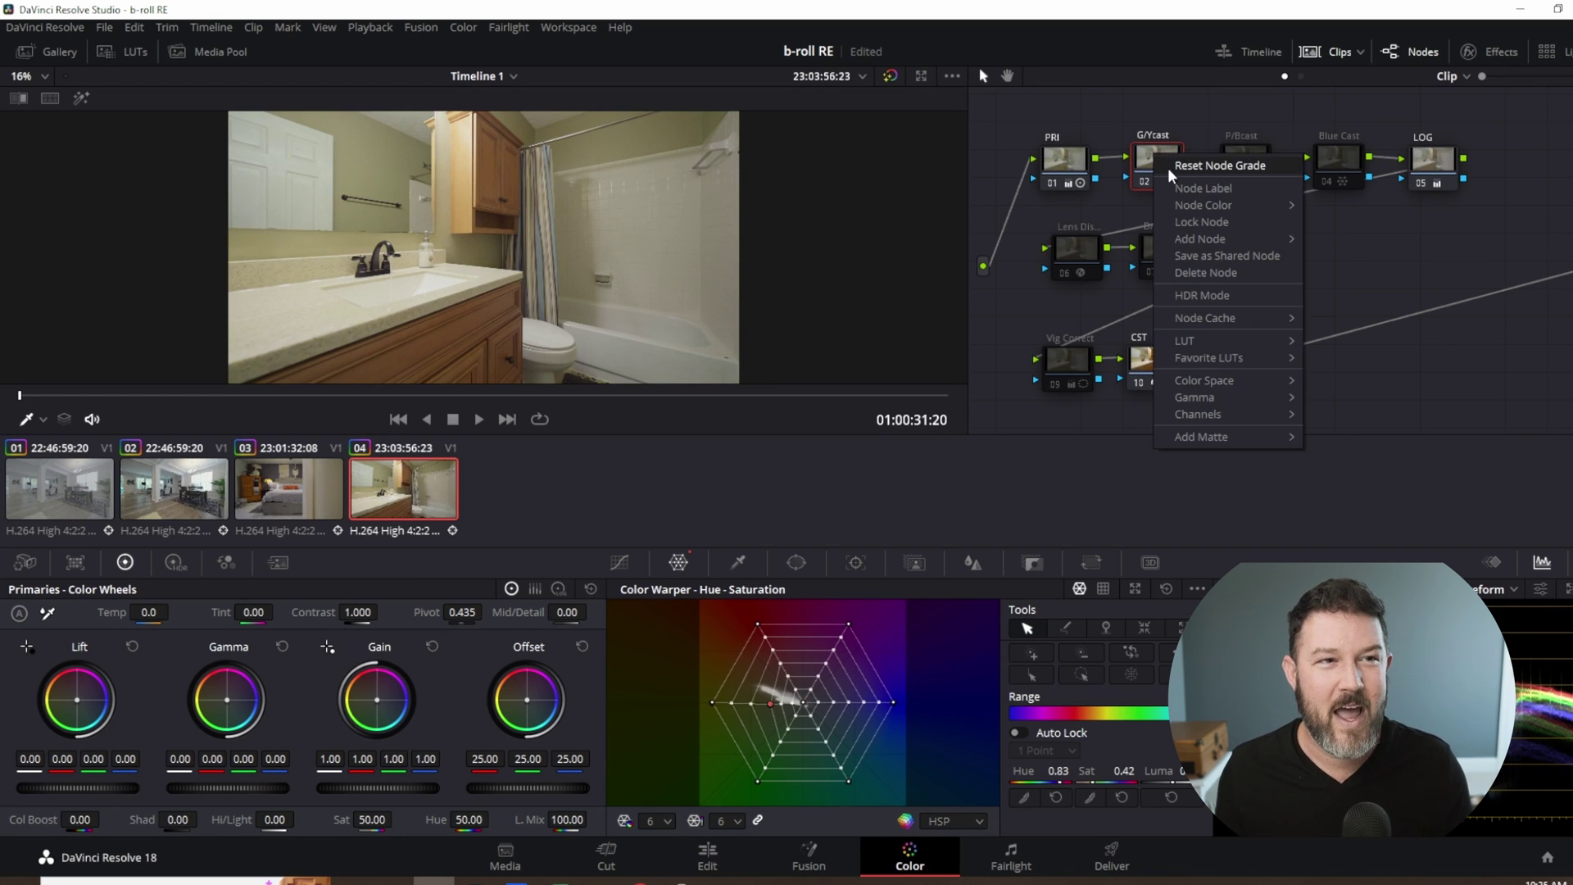
click(1168, 166)
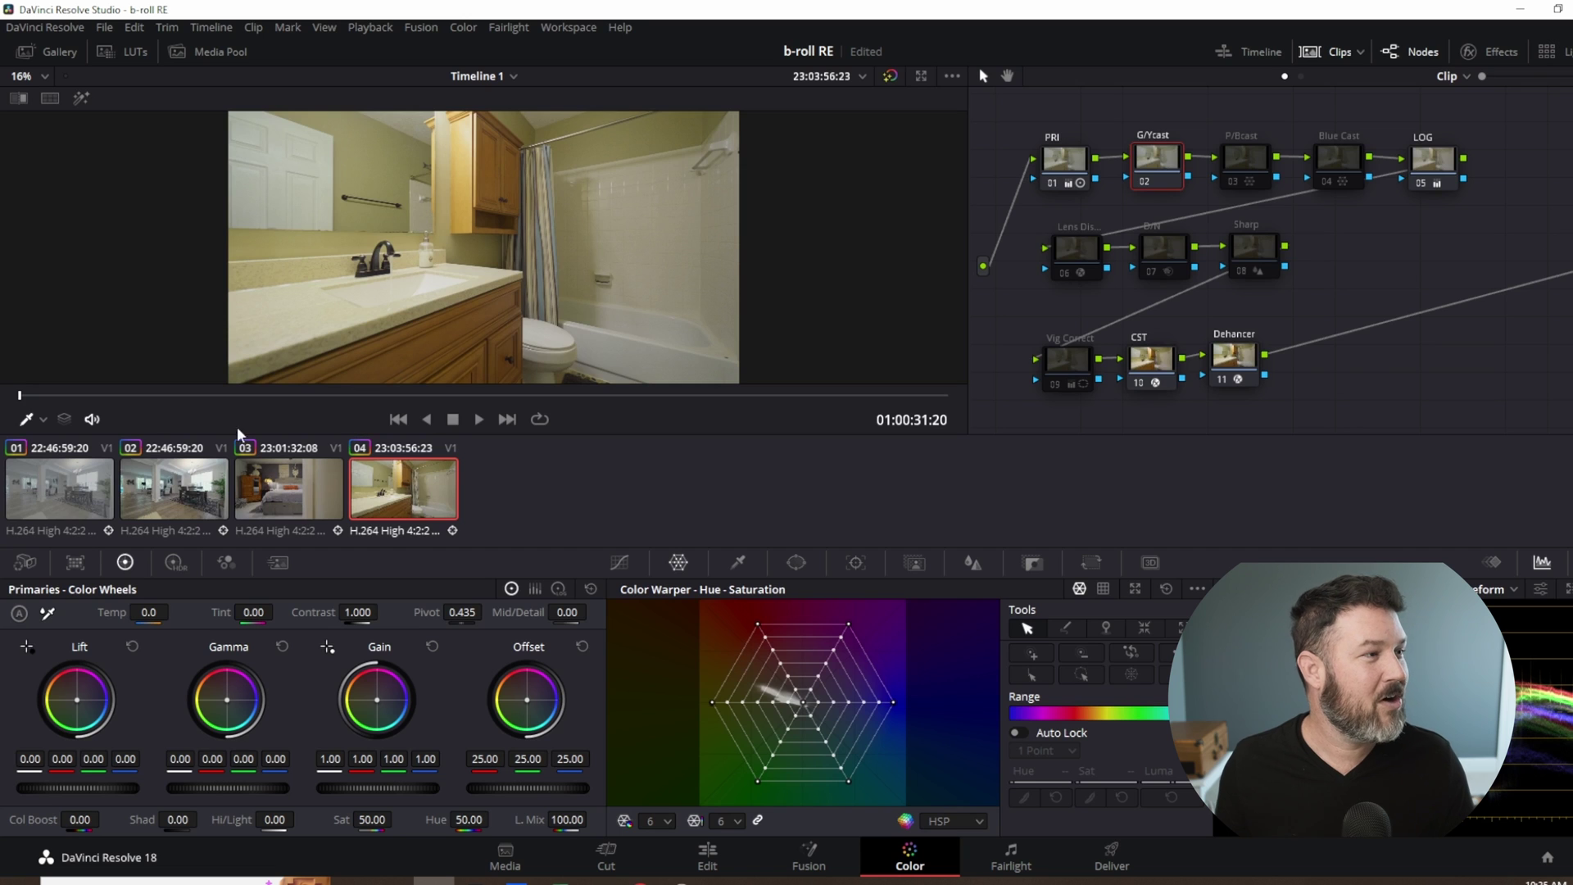
click(26, 422)
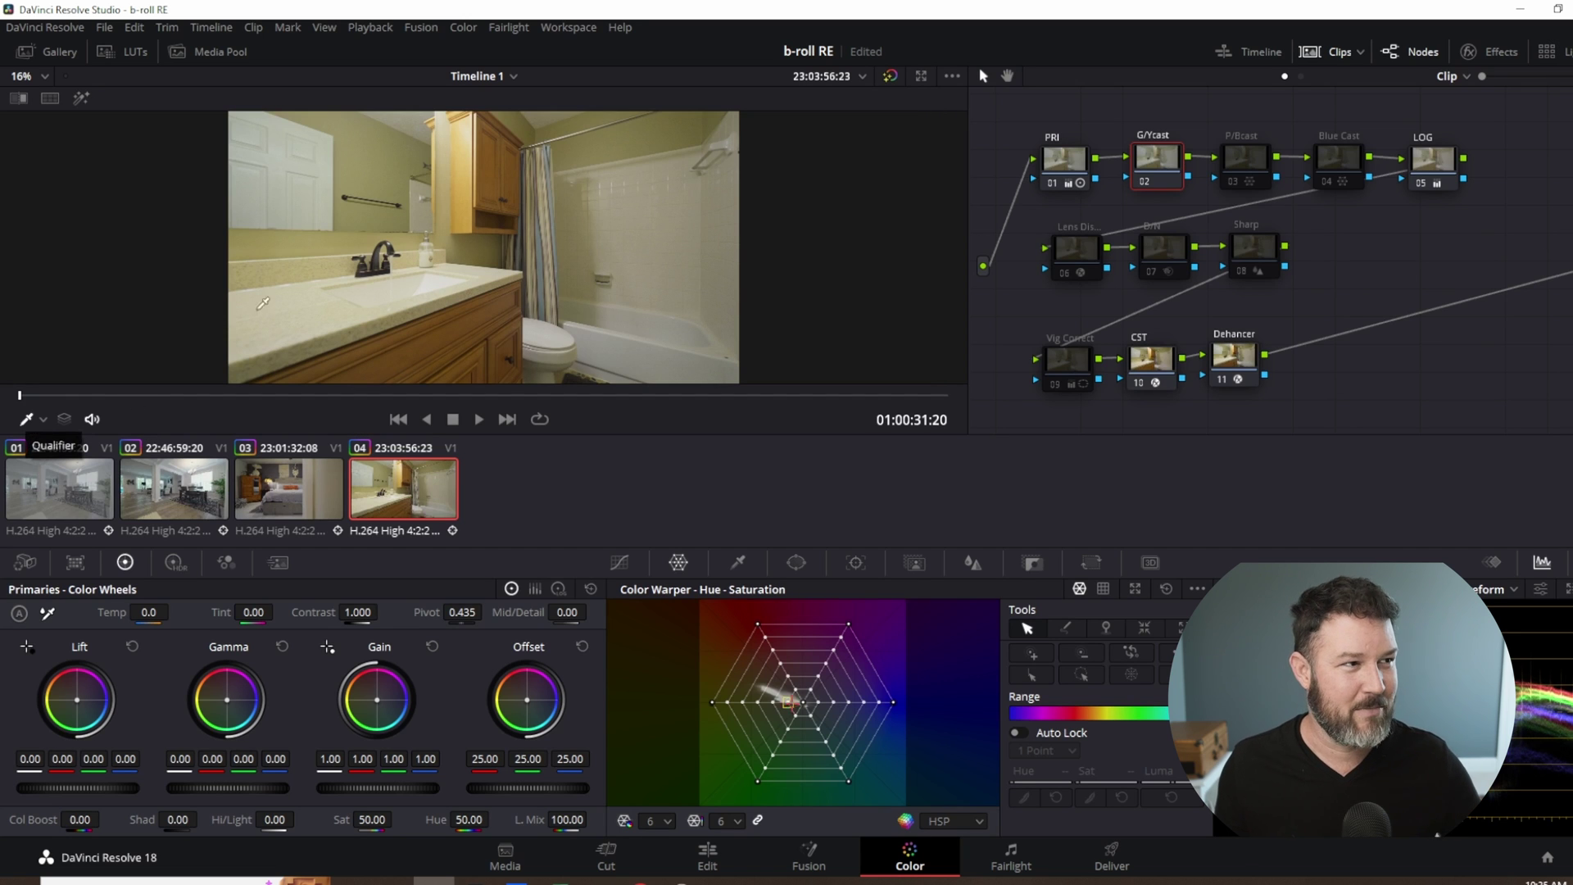
click(469, 188)
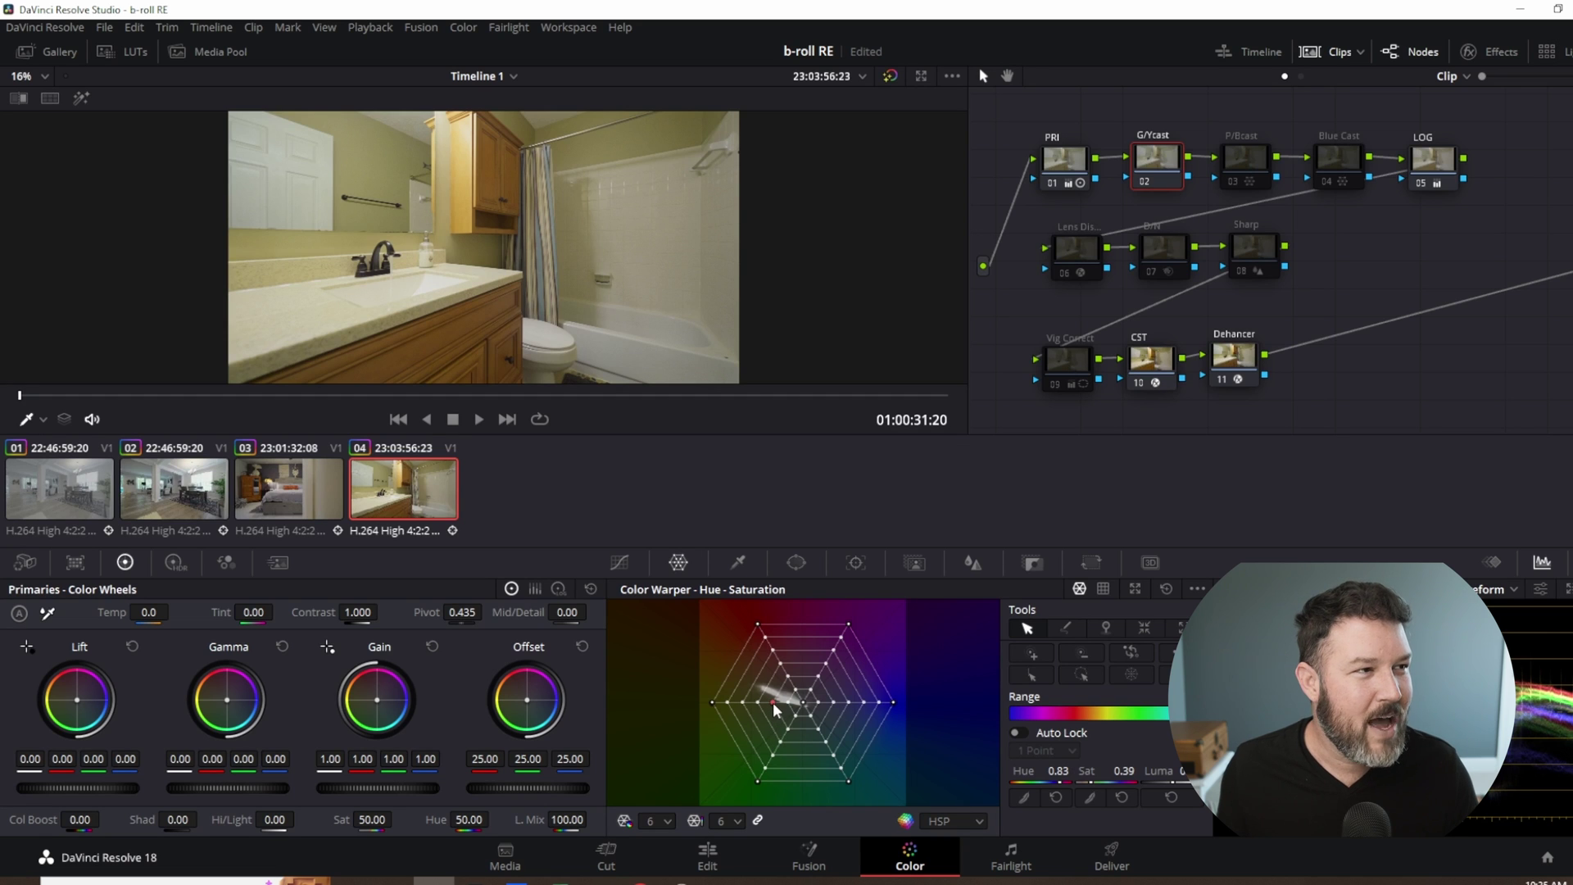
drag(776, 703, 775, 721)
drag(776, 746, 774, 710)
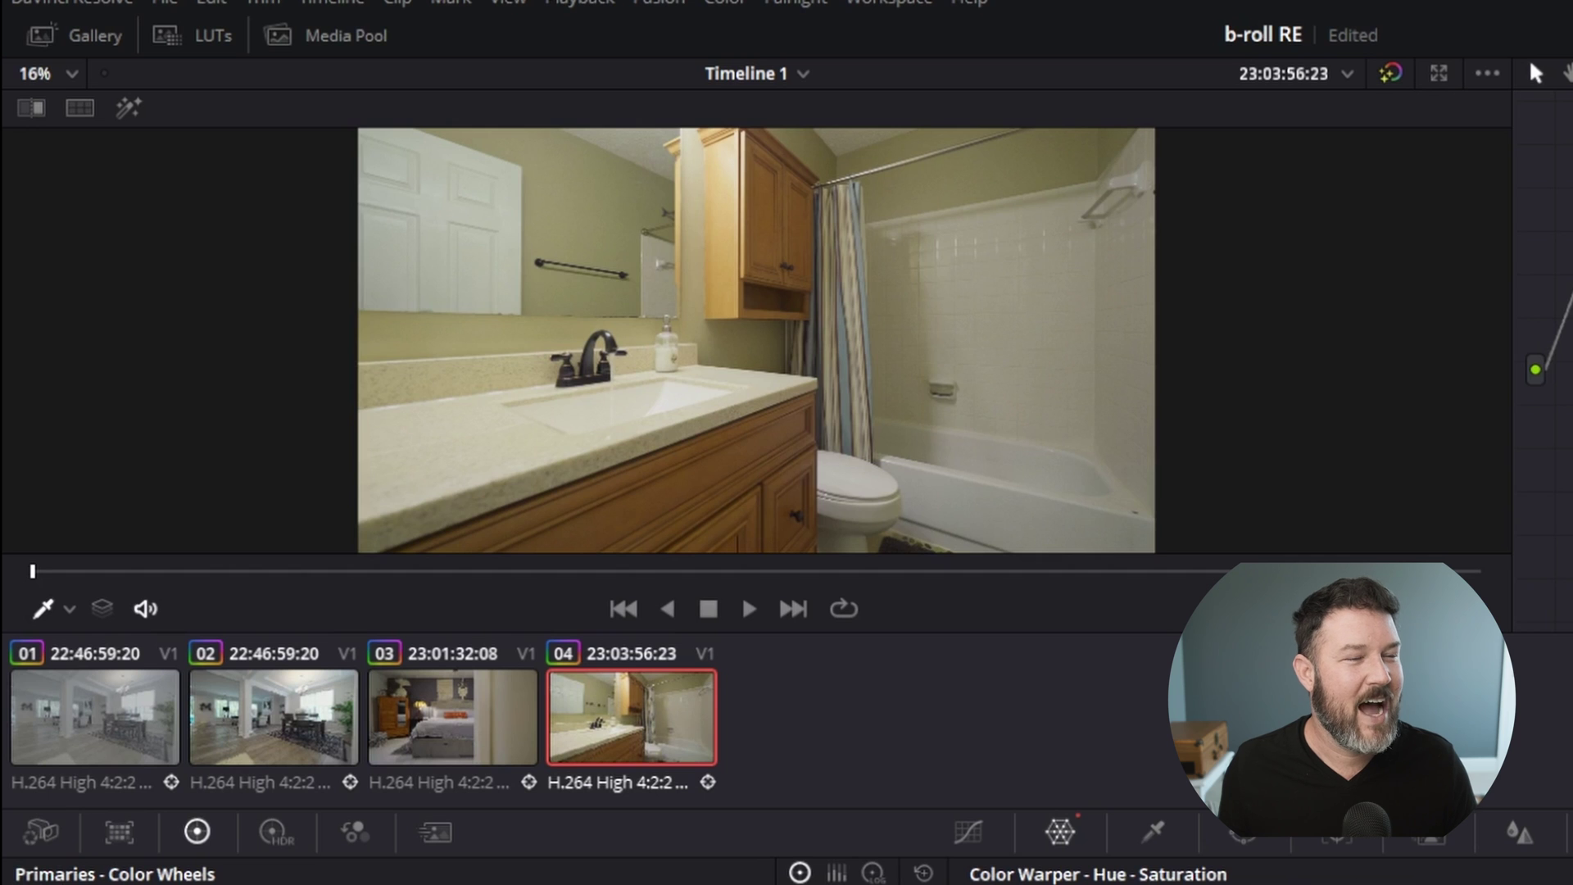
scroll(821, 523, up, 4)
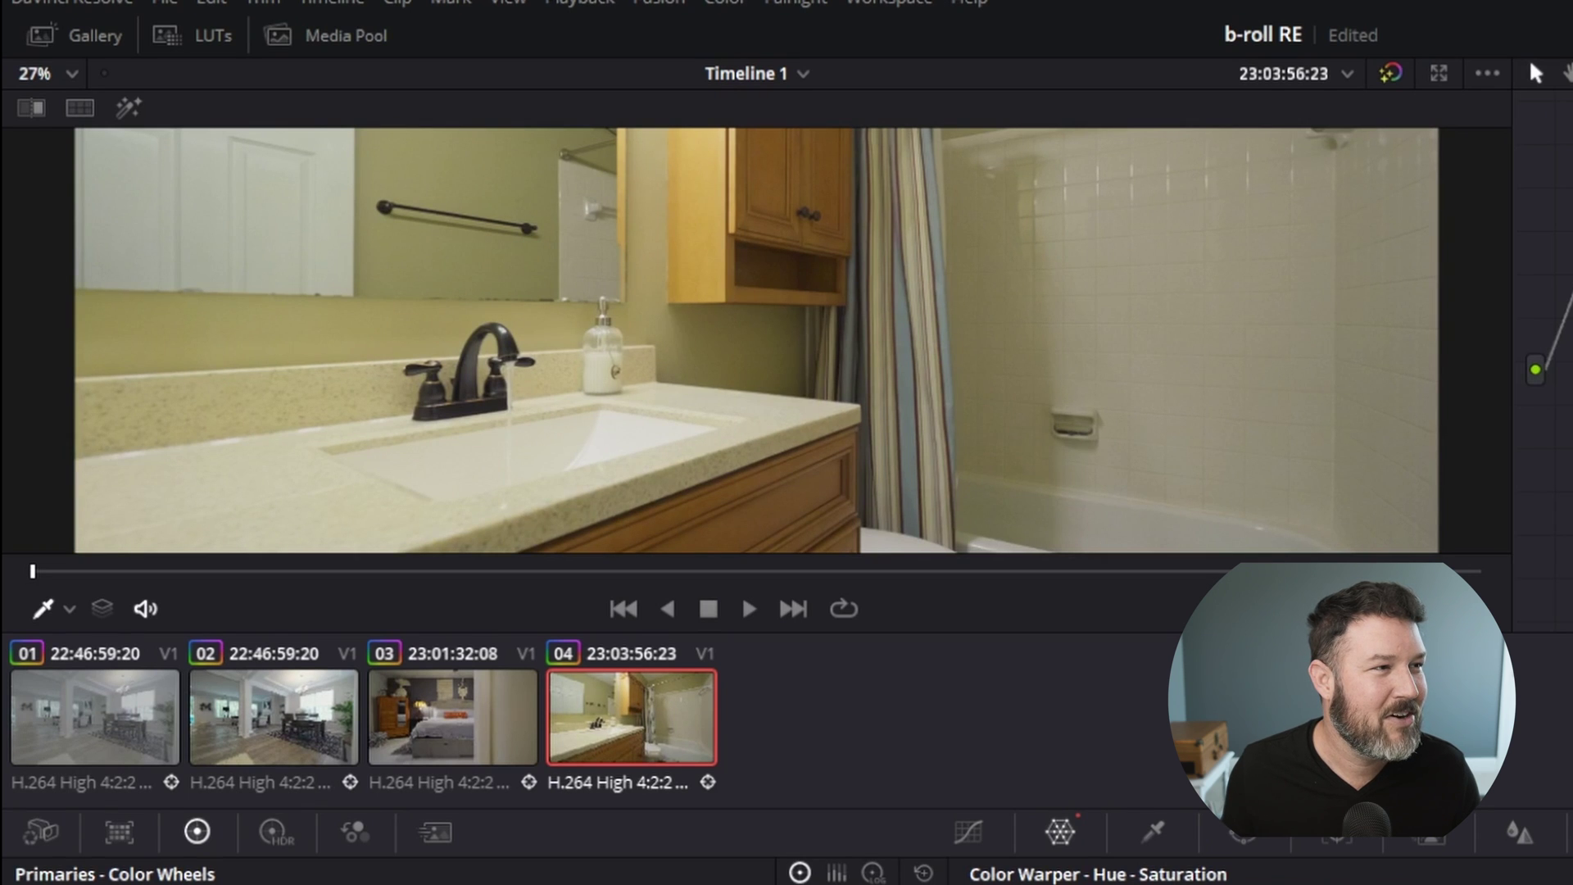
key(space)
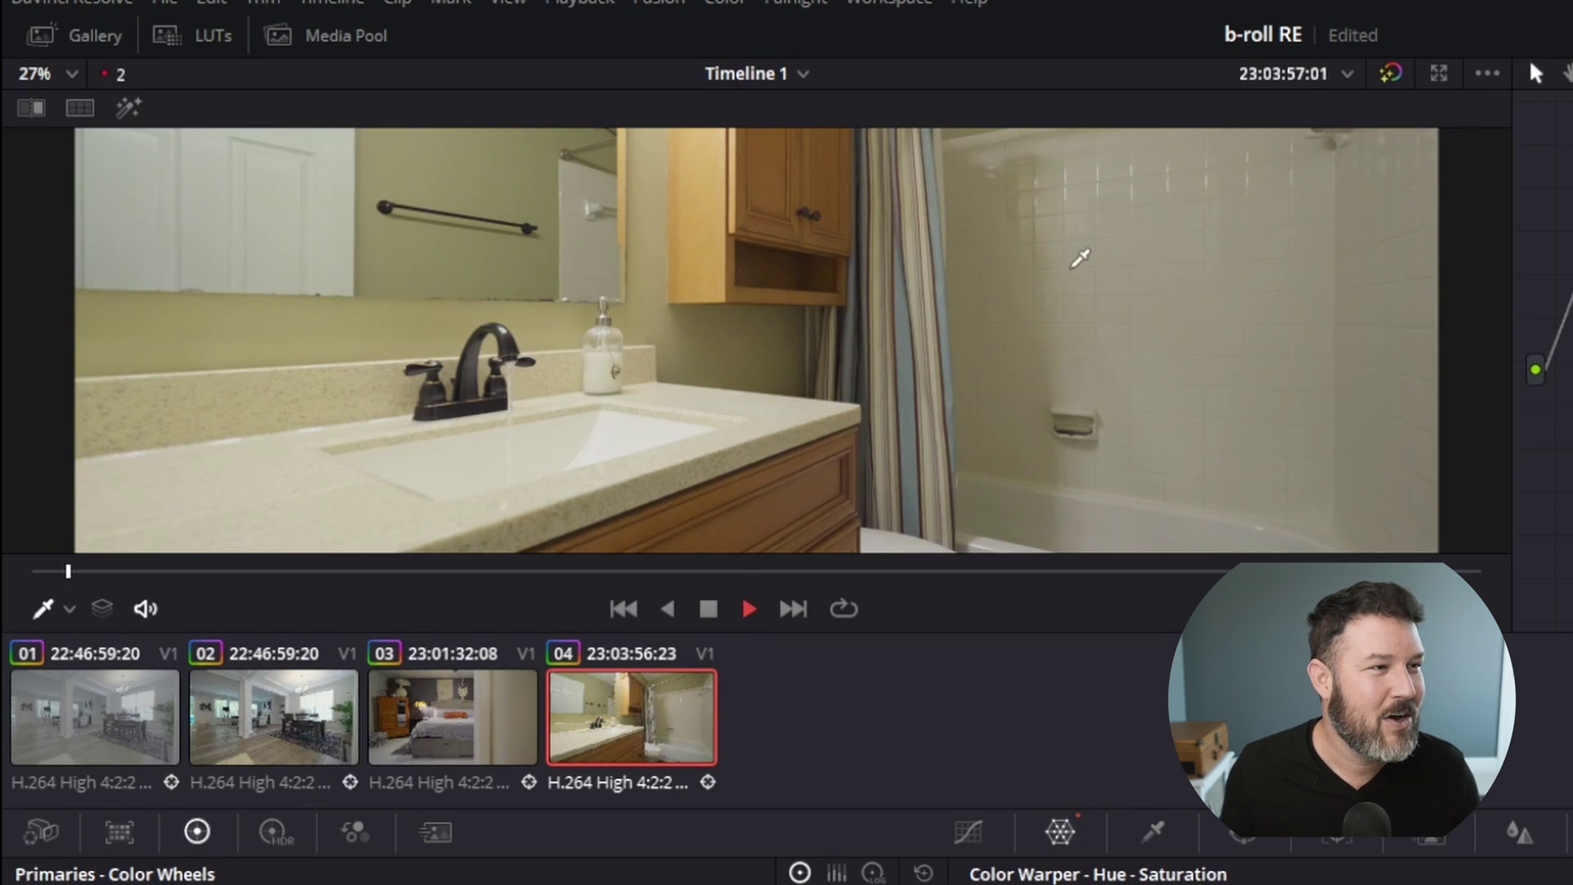
key(space)
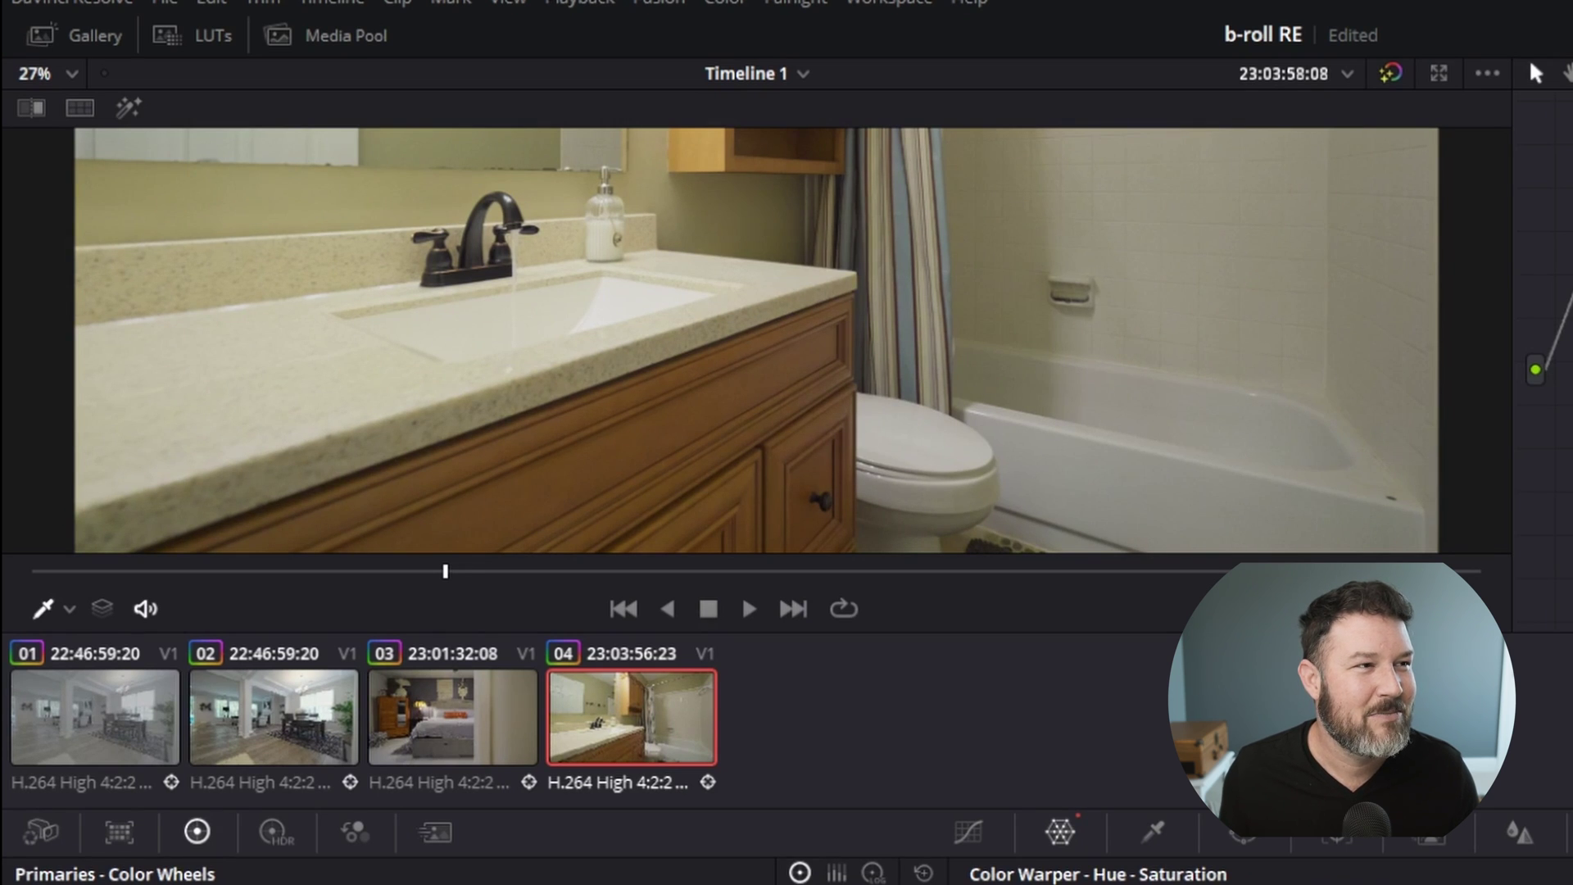
scroll(932, 342, down, 3)
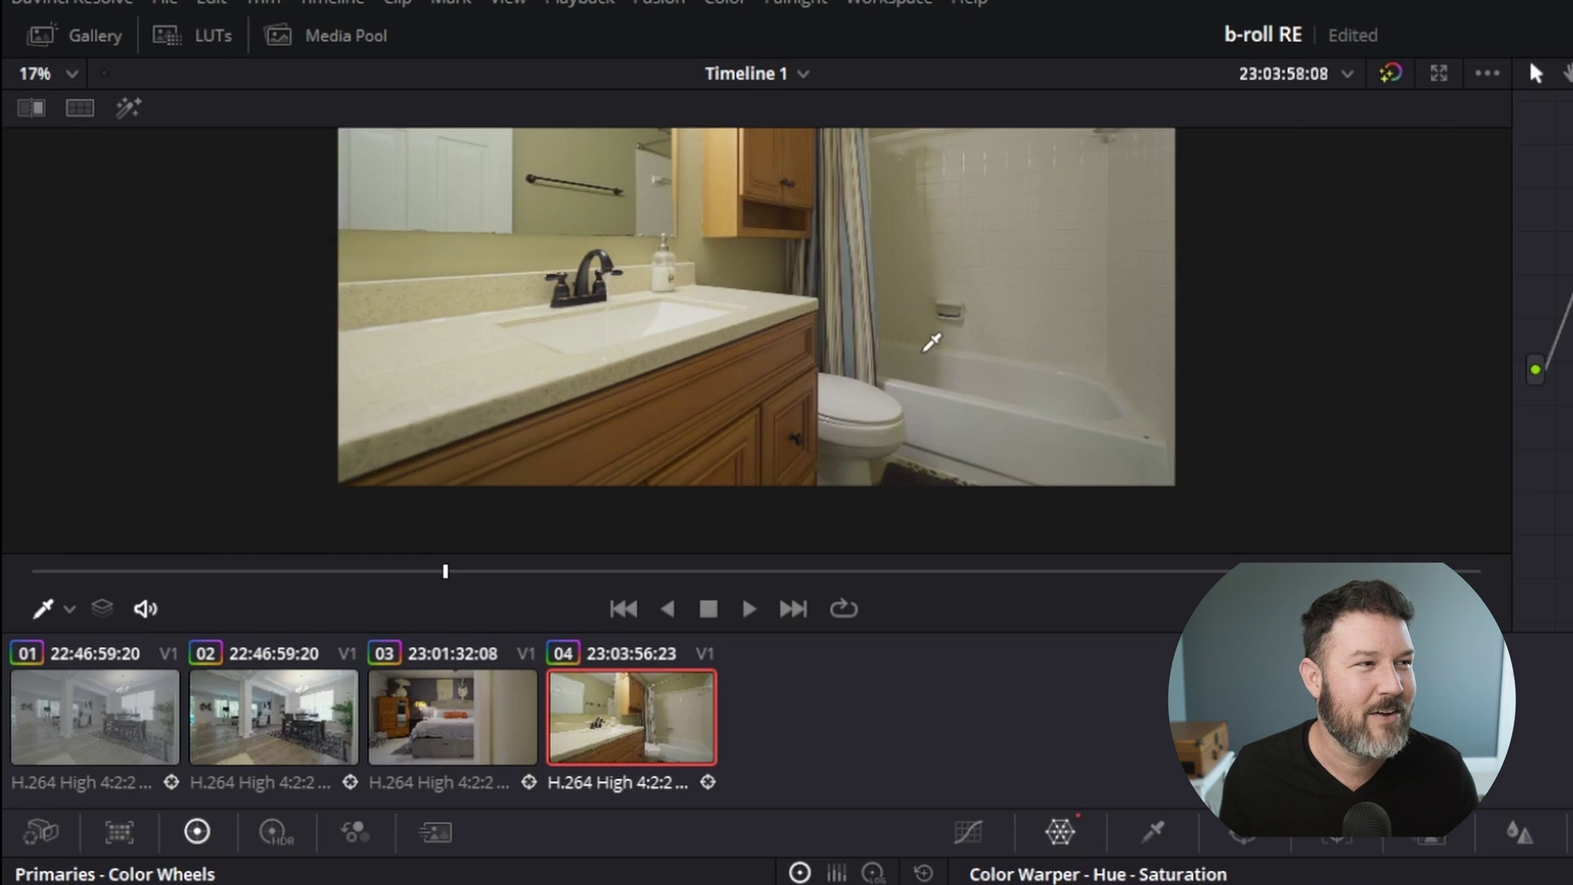